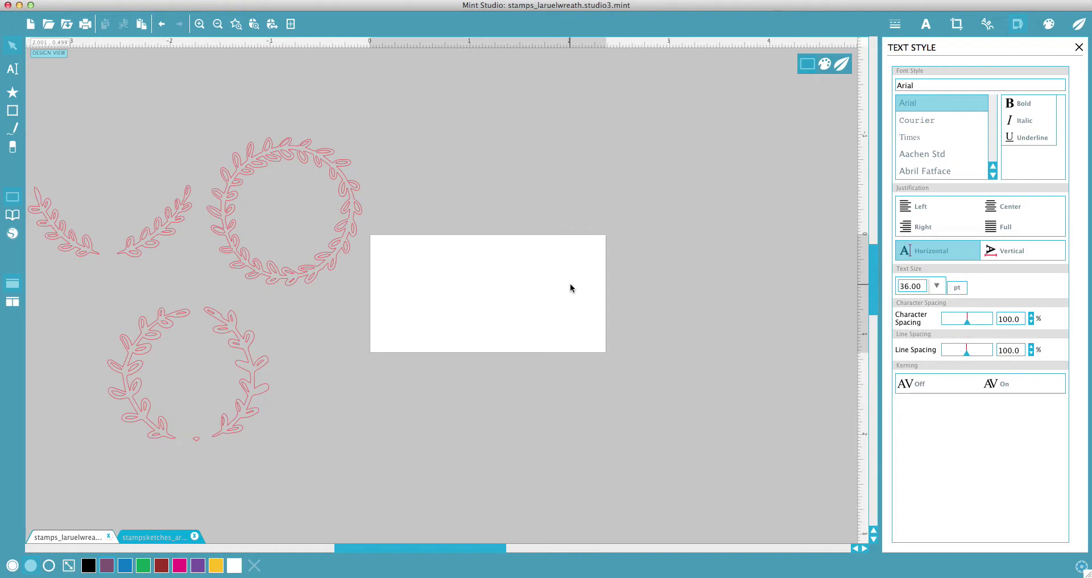
# Step: Select all three pink laurel designs and drag them up and to the right
pyautogui.click(134, 236)
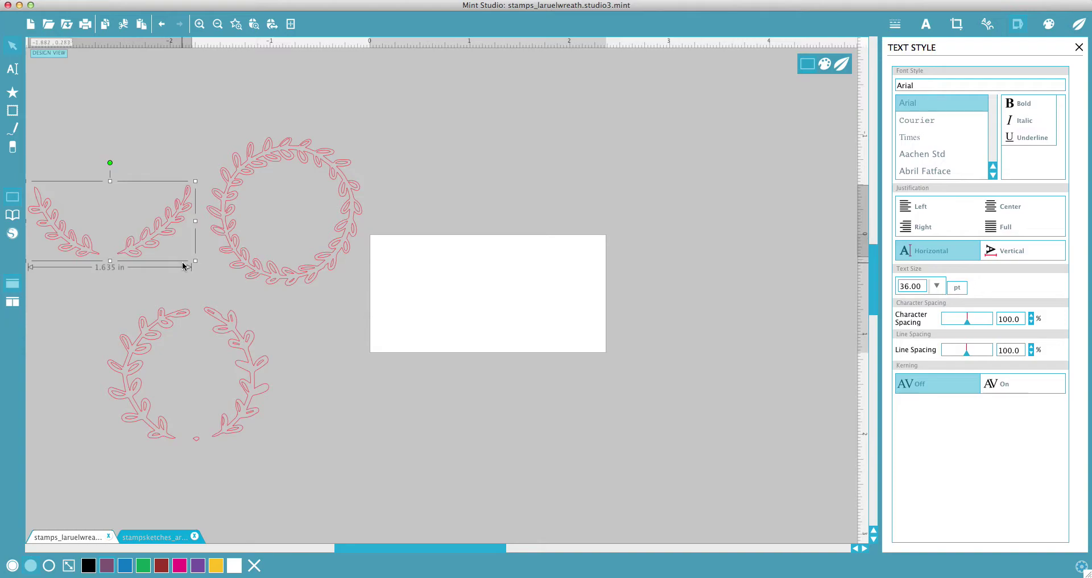
pyautogui.click(245, 269)
pyautogui.click(239, 357)
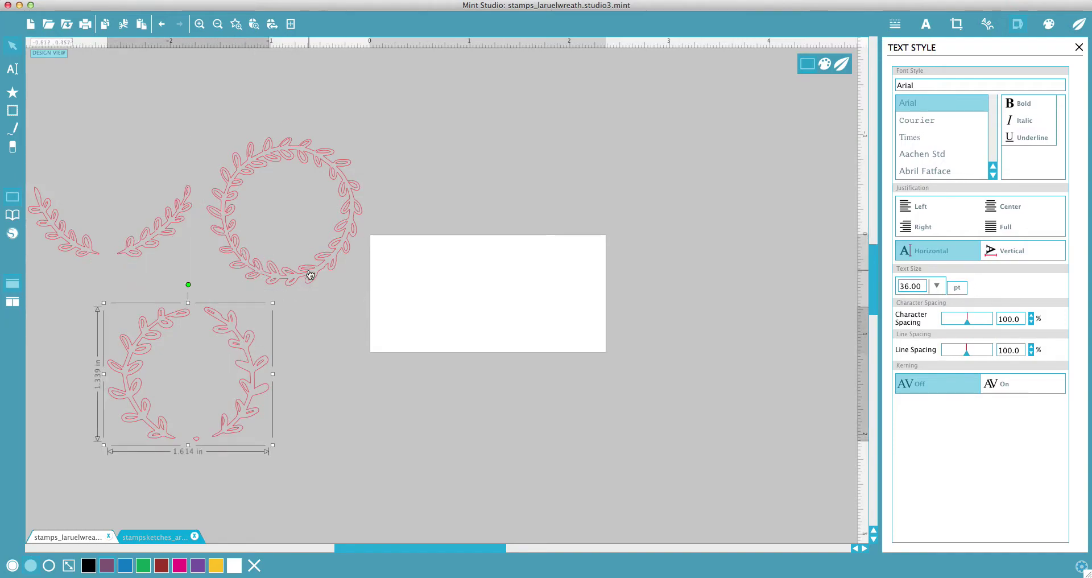
pyautogui.click(324, 256)
pyautogui.click(324, 256)
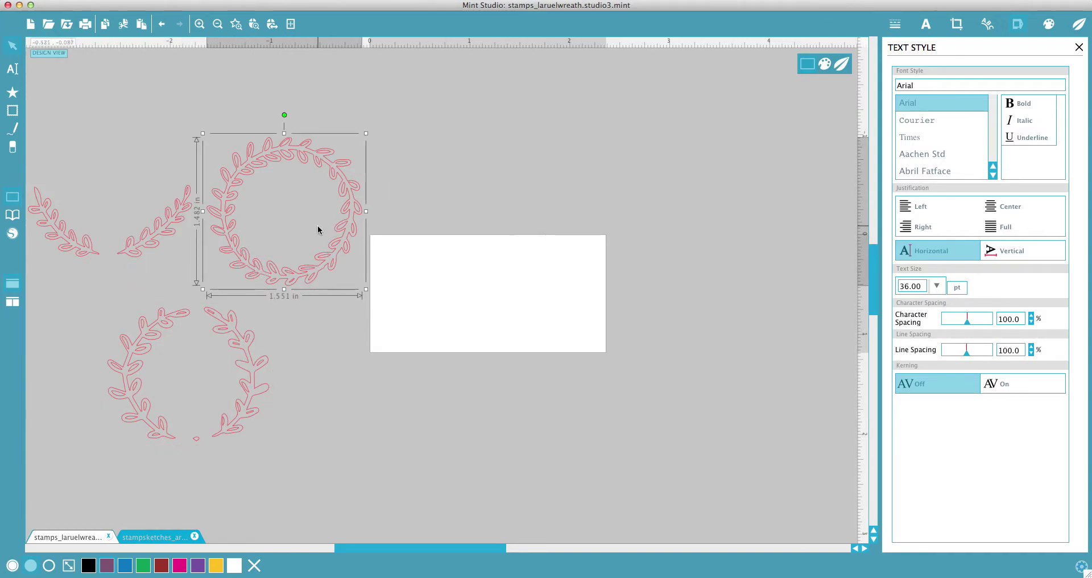
pyautogui.moveTo(49, 103); pyautogui.dragTo(146, 180)
pyautogui.moveTo(129, 121); pyautogui.dragTo(336, 407)
pyautogui.click(158, 188)
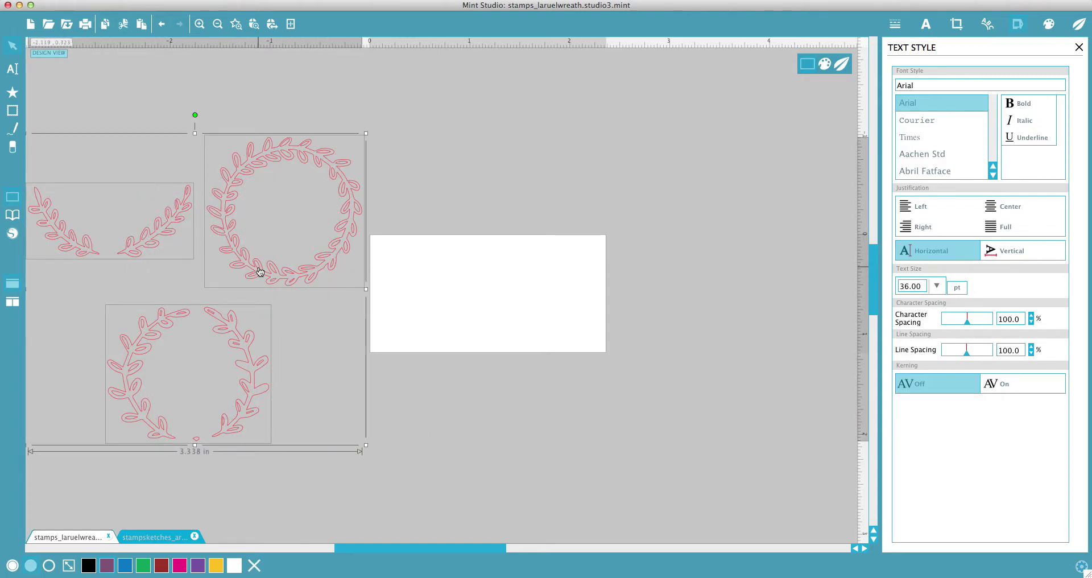
pyautogui.moveTo(260, 272); pyautogui.dragTo(274, 232)
pyautogui.click(469, 222)
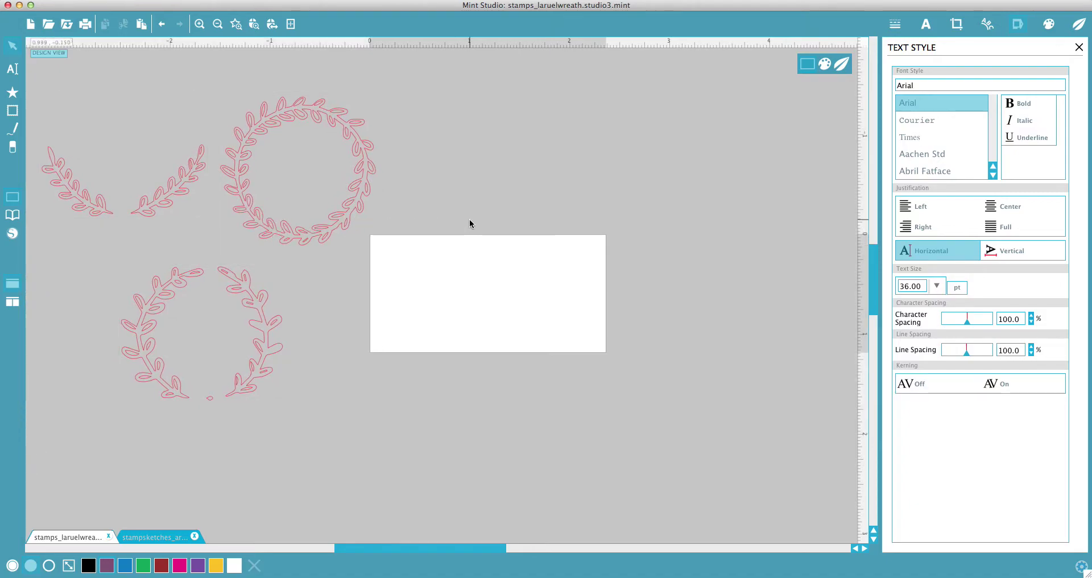
# Step: Reselect and deselect the laurel pieces and circular wreath to check their new placement
pyautogui.click(354, 210)
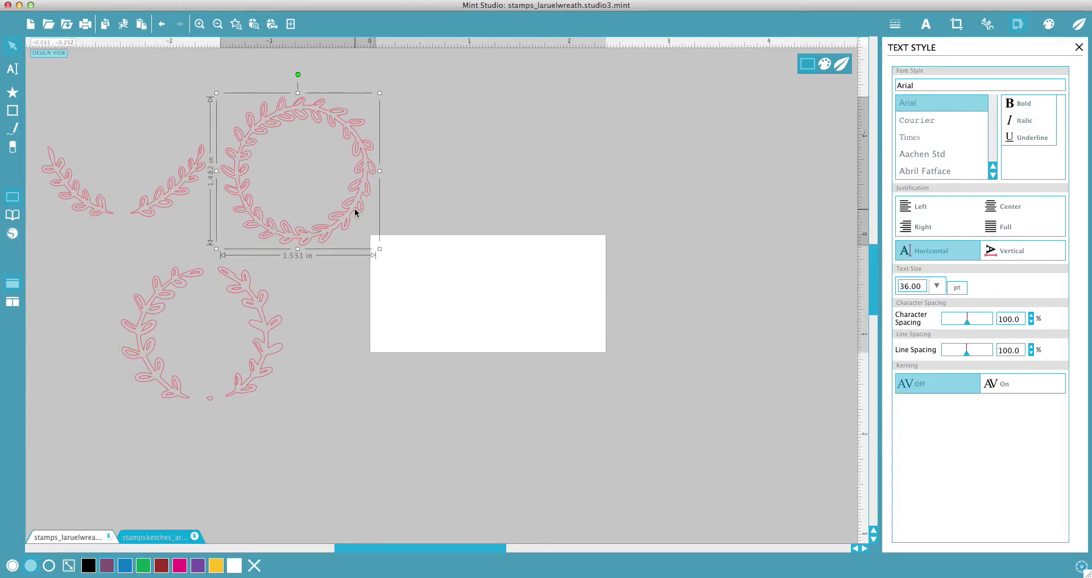
pyautogui.moveTo(334, 425); pyautogui.dragTo(108, 191)
pyautogui.click(446, 186)
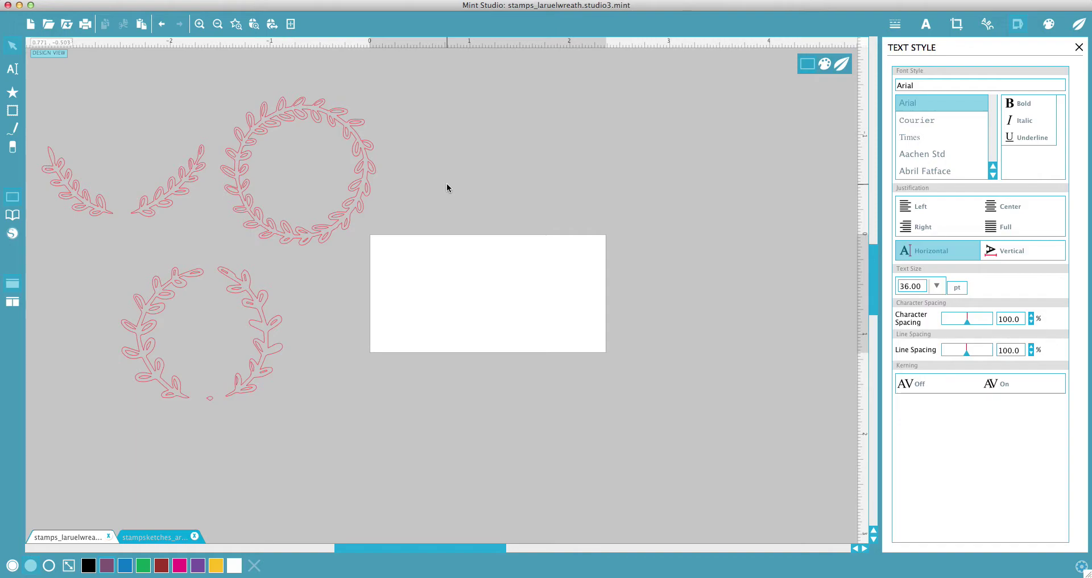
pyautogui.click(344, 207)
pyautogui.click(438, 176)
pyautogui.click(362, 193)
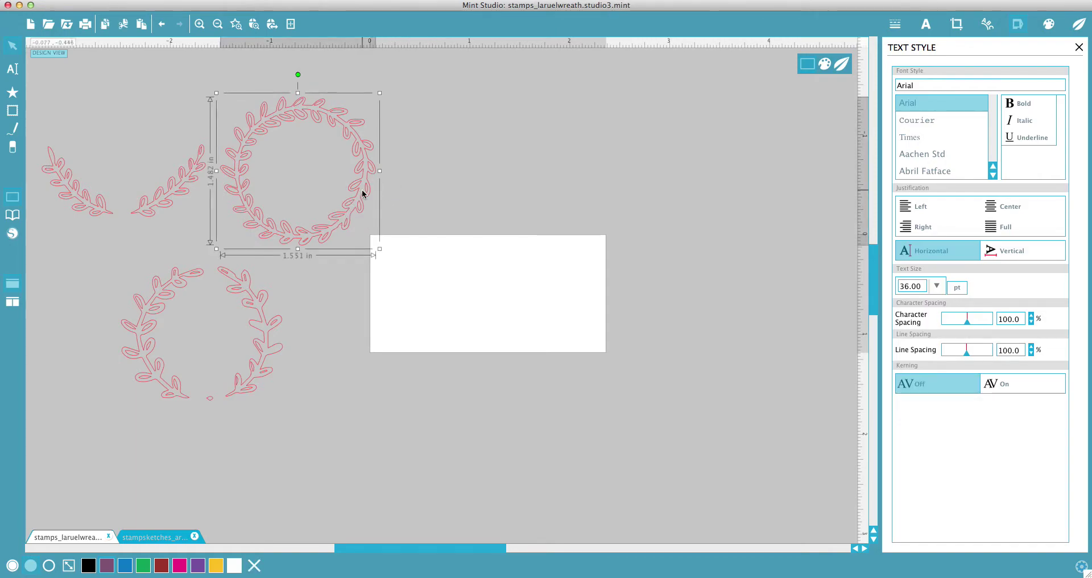
pyautogui.click(503, 212)
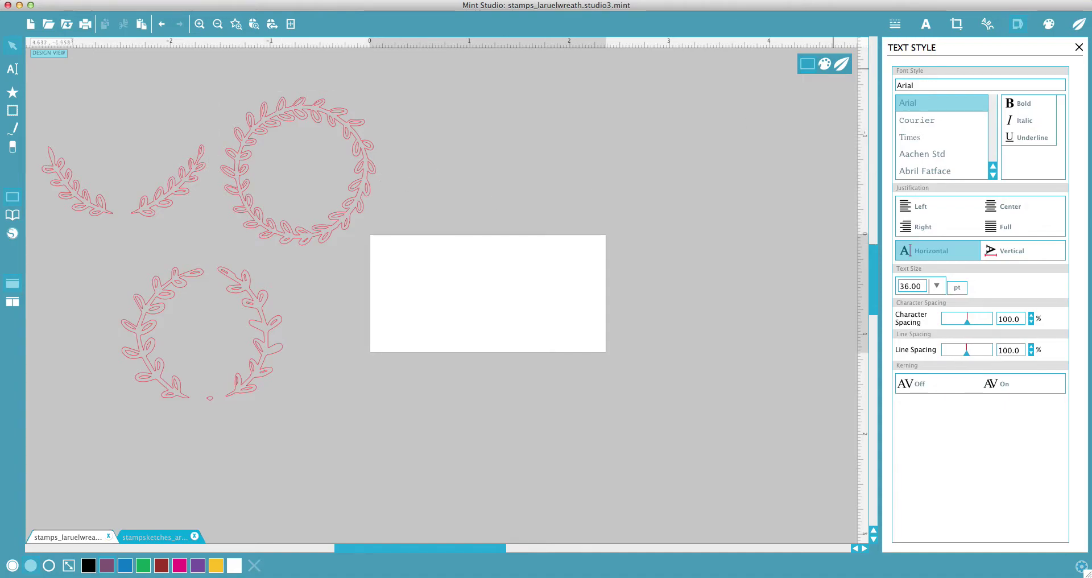
# Step: Make the stamp a 45 x 45 square and move the circular wreath onto it
pyautogui.click(1018, 26)
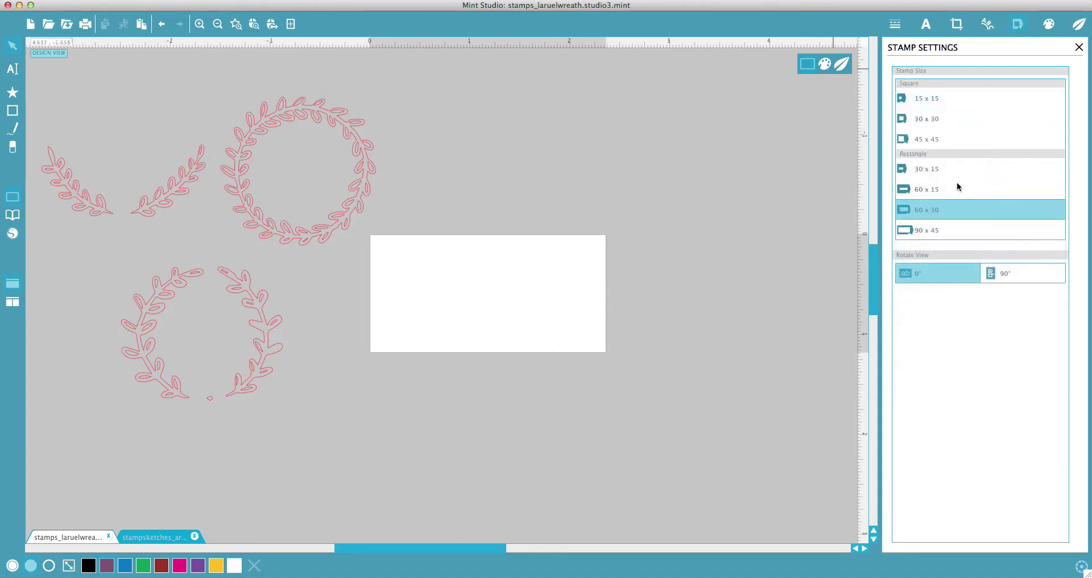
pyautogui.click(933, 142)
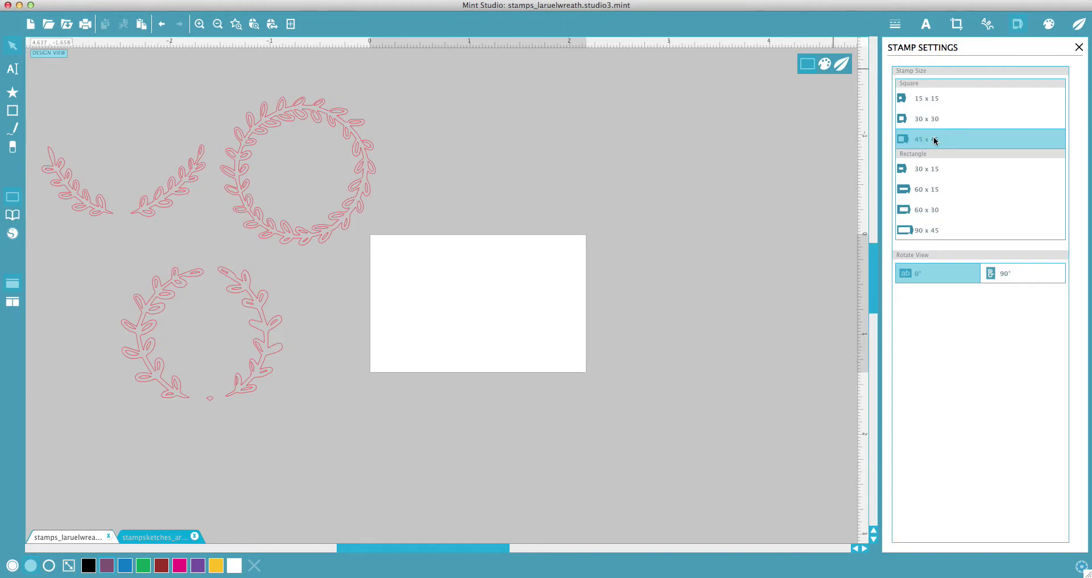
pyautogui.moveTo(366, 167); pyautogui.dragTo(519, 312)
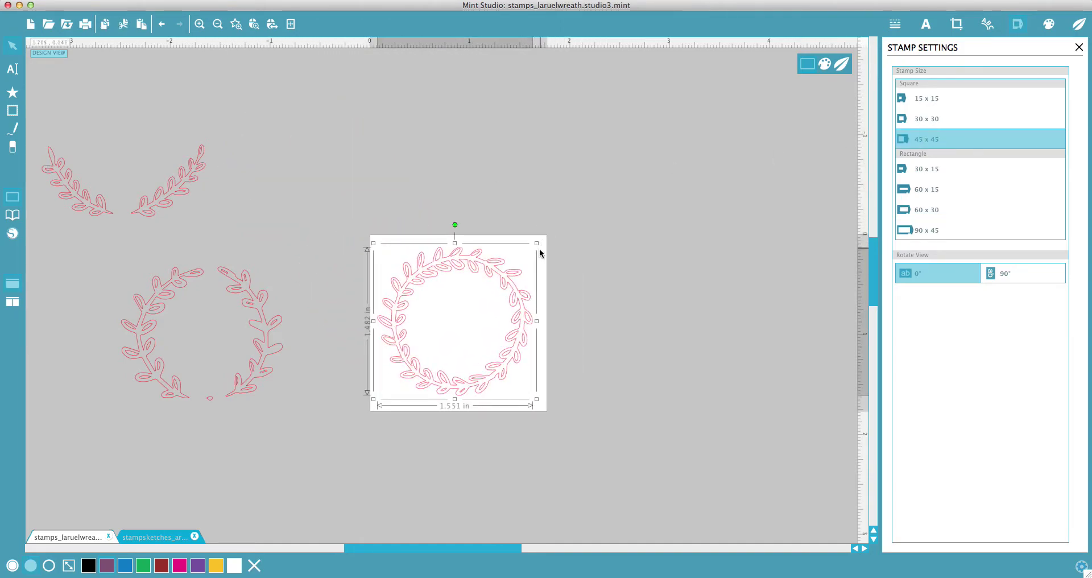
# Step: Enlarge the wreath to fill the square, then start a text box beside the stamp
pyautogui.moveTo(537, 245); pyautogui.dragTo(544, 237)
pyautogui.click(534, 279)
pyautogui.click(535, 294)
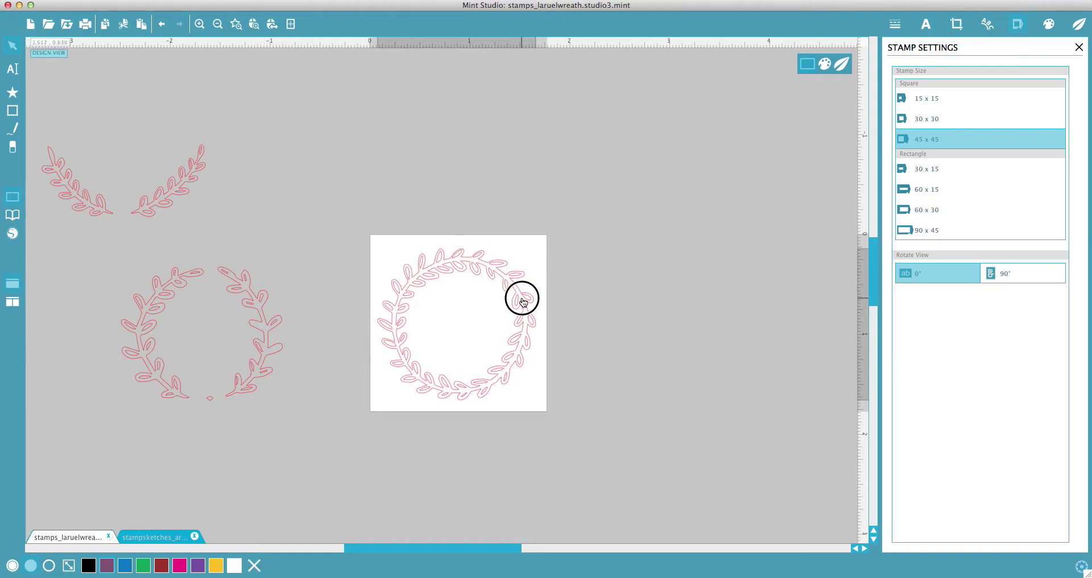
pyautogui.press('t')
pyautogui.click(594, 315)
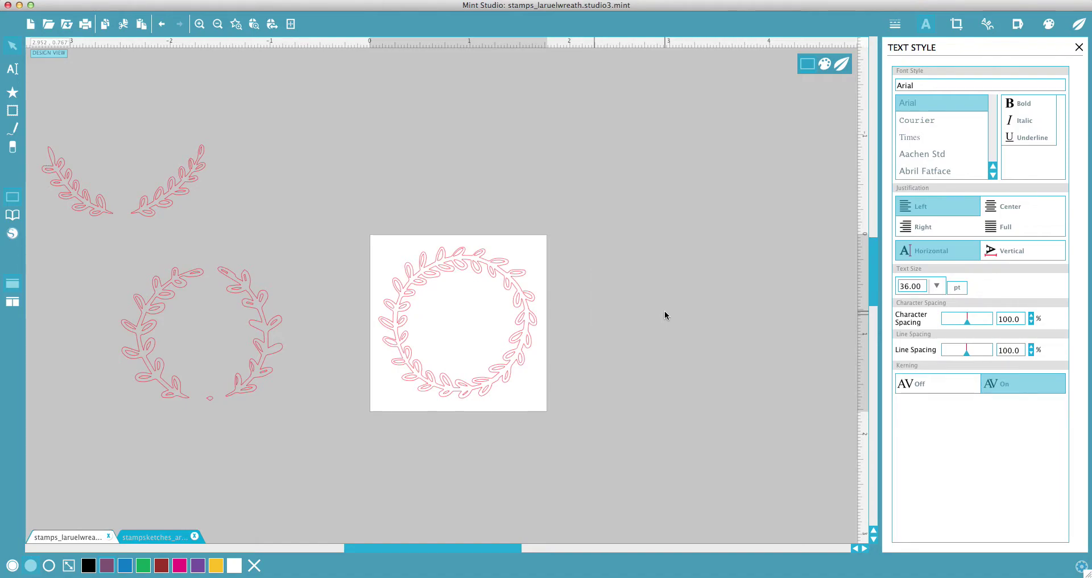
# Step: Type K&D and set its font to Petunia
pyautogui.write('K&D')
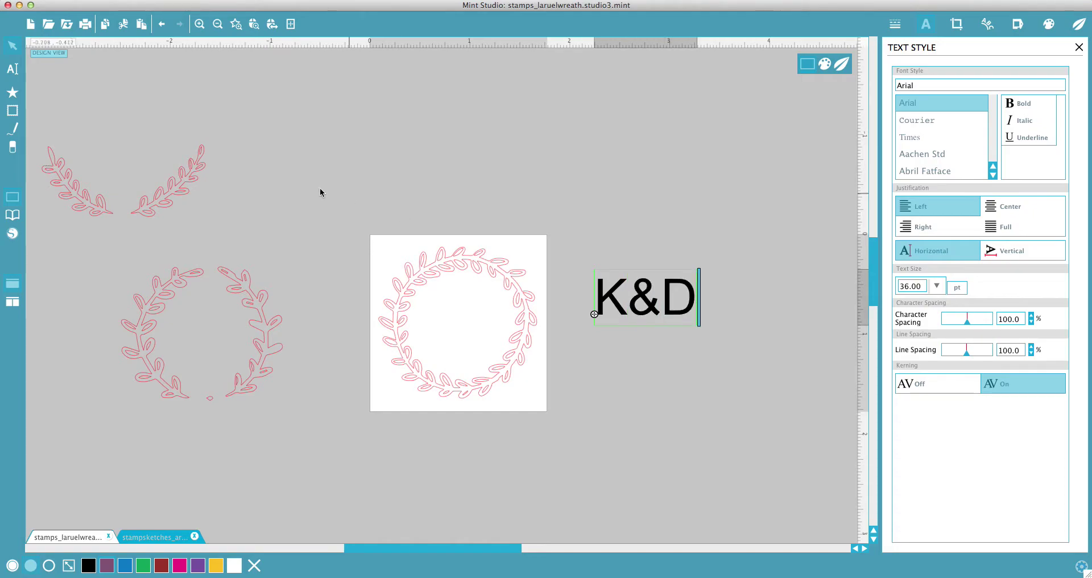
pyautogui.click(443, 180)
pyautogui.click(645, 297)
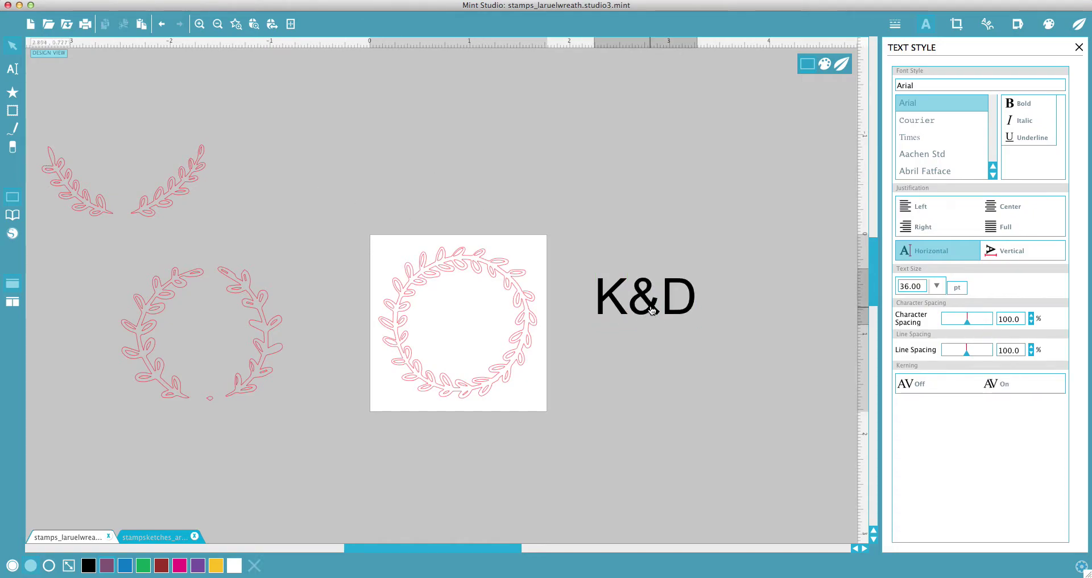
pyautogui.moveTo(927, 83); pyautogui.dragTo(897, 82)
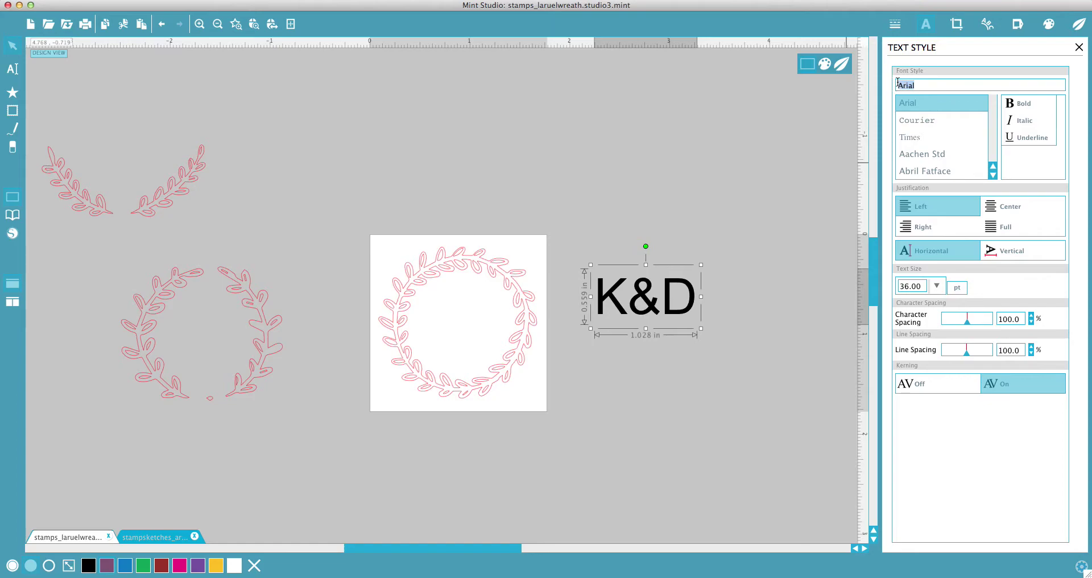
pyautogui.write('petunia')
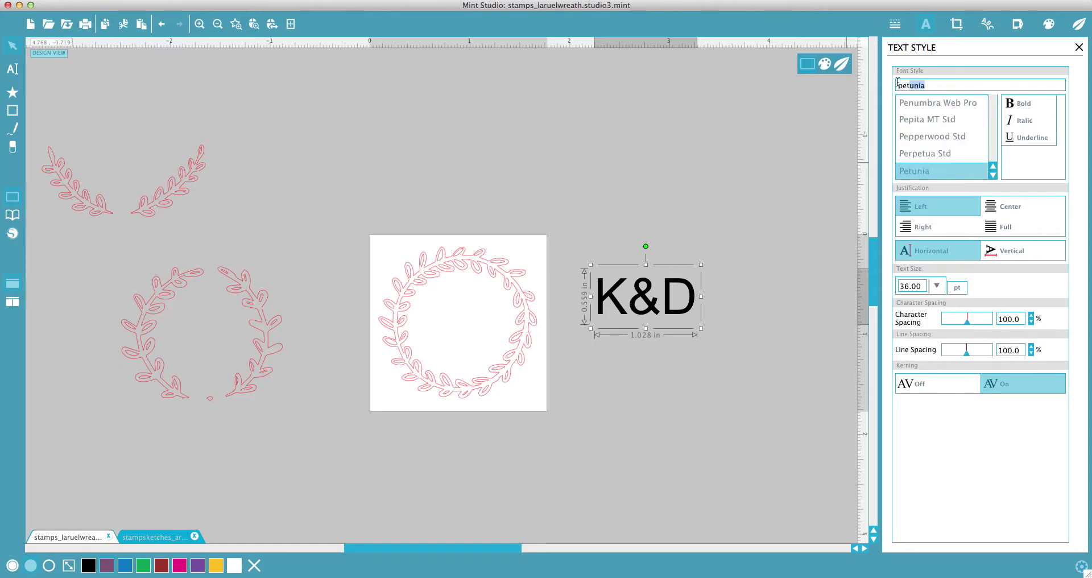
pyautogui.press('Return')
# Step: Center K&D inside the wreath, enlarge it slightly, and make a compound path of both
pyautogui.moveTo(642, 285); pyautogui.dragTo(502, 287)
pyautogui.click(588, 306)
pyautogui.moveTo(598, 430); pyautogui.dragTo(404, 249)
pyautogui.rightClick(444, 339)
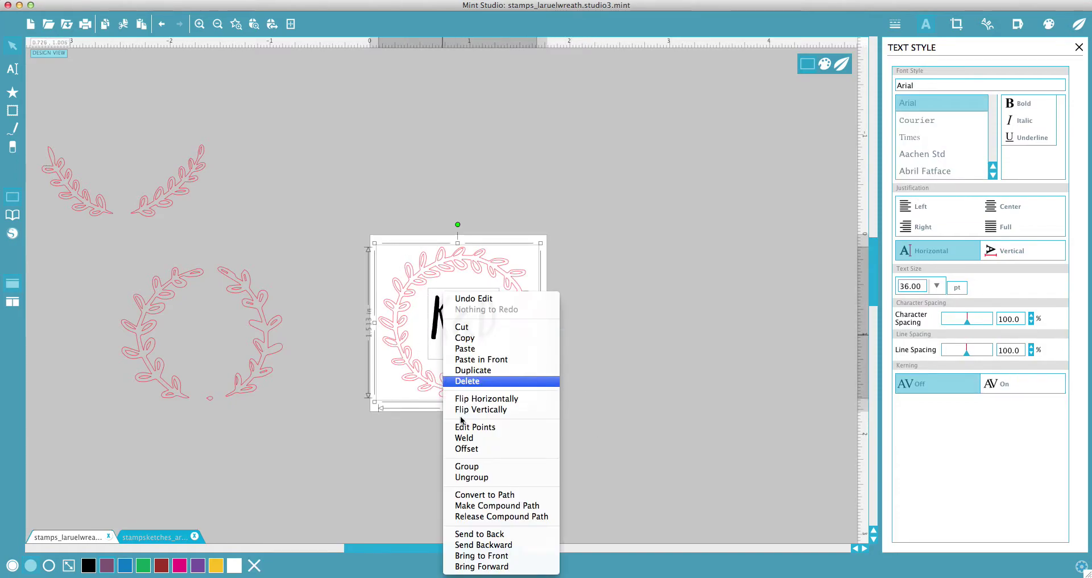
pyautogui.click(503, 505)
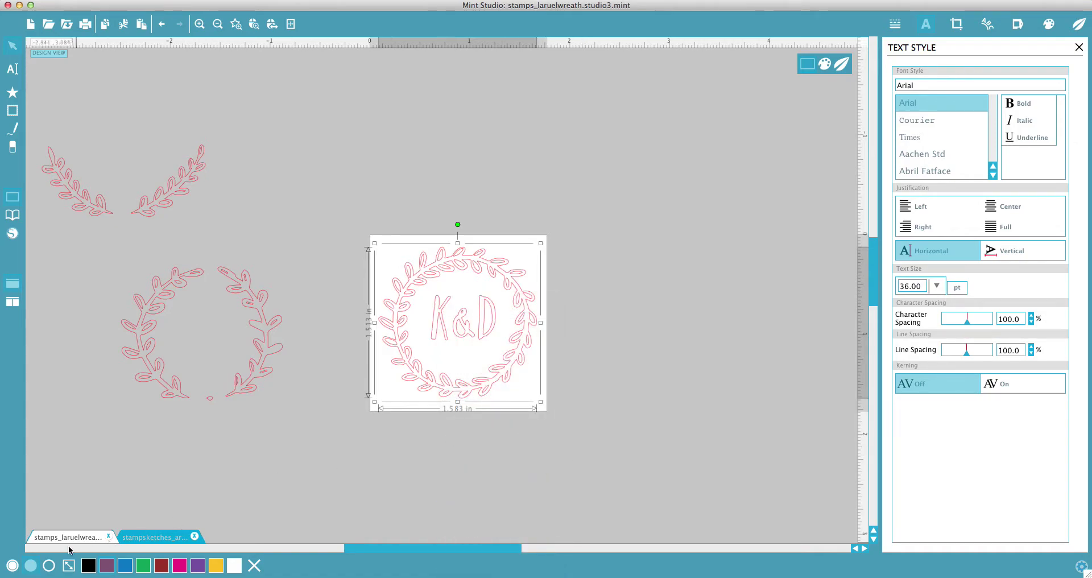
# Step: Fill the combined K&D wreath design solid black
pyautogui.click(30, 565)
pyautogui.click(88, 565)
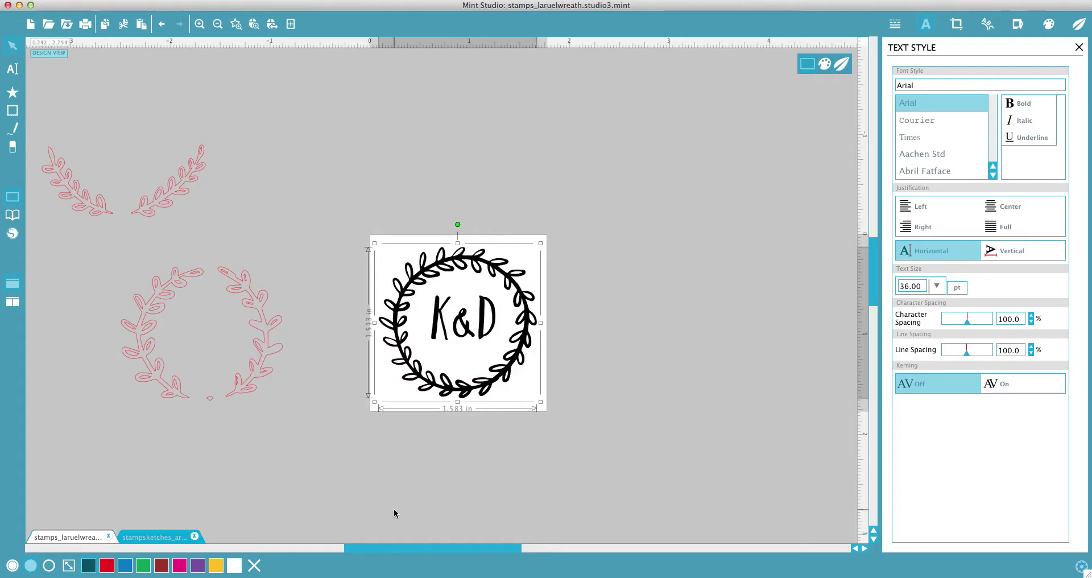
pyautogui.click(393, 508)
pyautogui.click(505, 377)
pyautogui.click(633, 380)
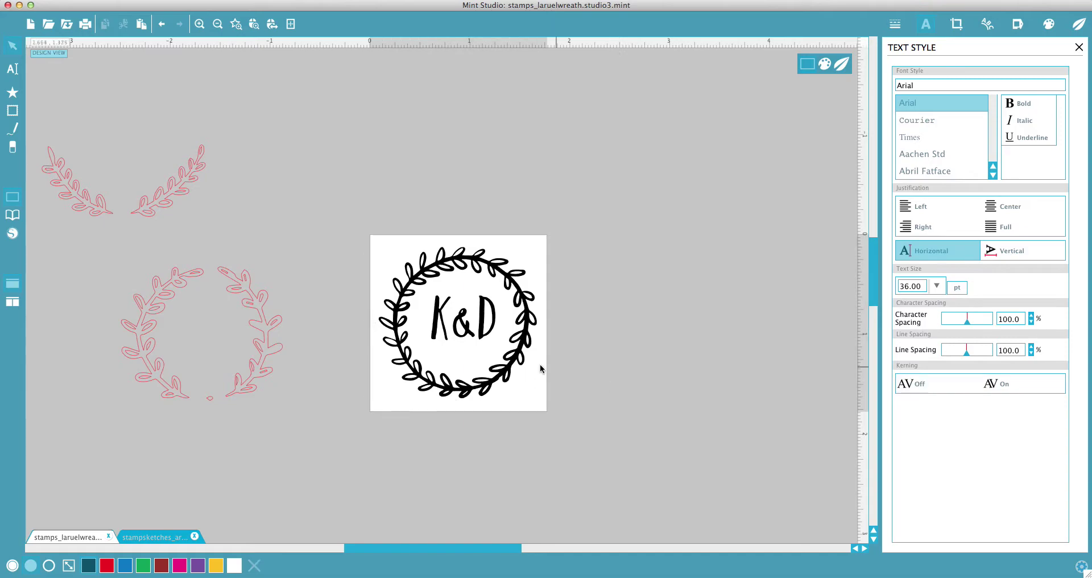
# Step: Check the Send to Mint preview, then move the wreath above the stamp square
pyautogui.click(843, 63)
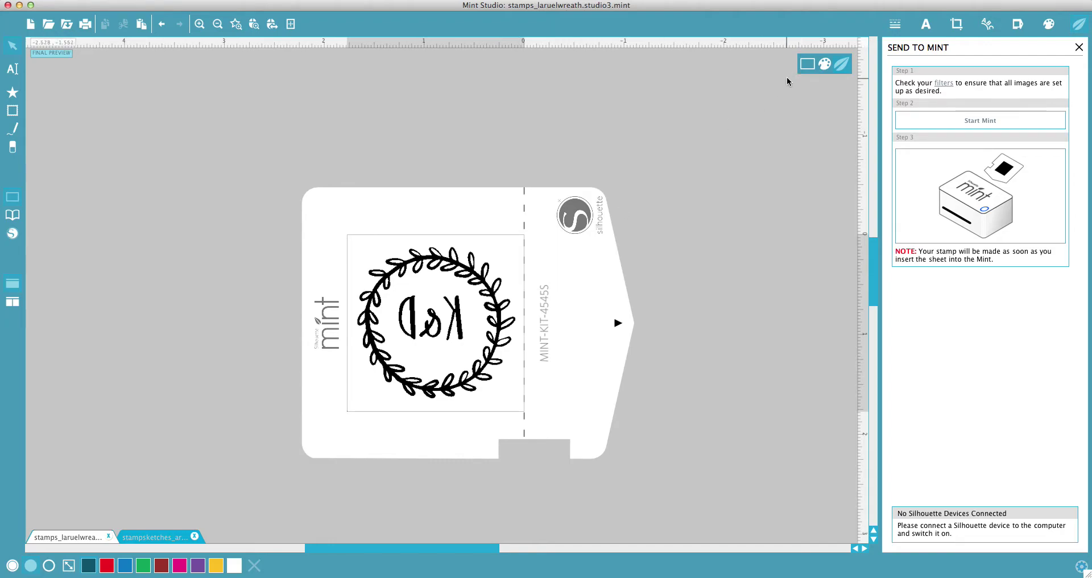
pyautogui.click(807, 67)
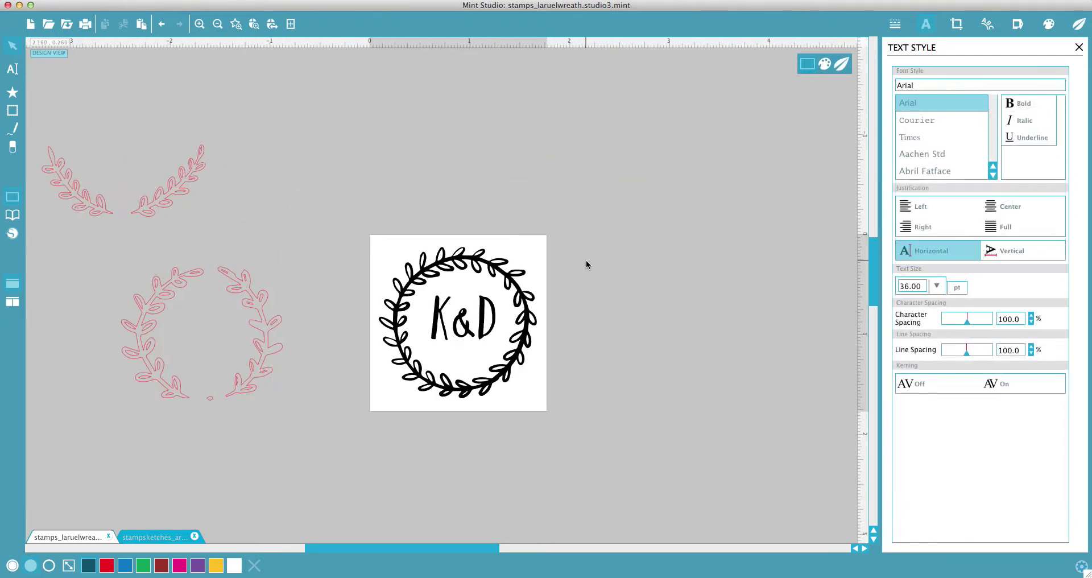
pyautogui.moveTo(519, 368); pyautogui.dragTo(412, 192)
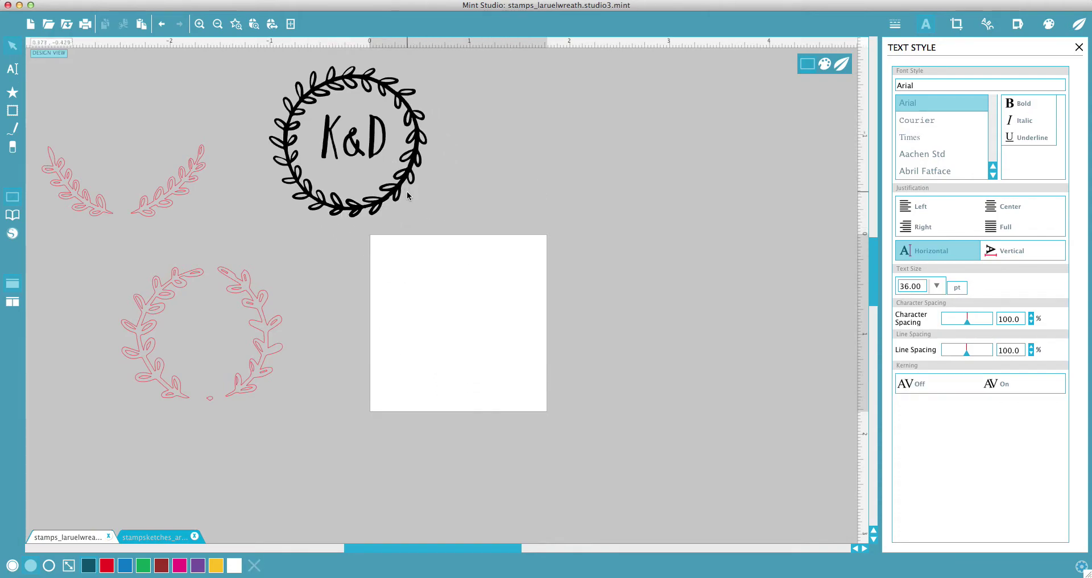
# Step: Copy the laurel branch pair onto the stamp and make the stamp 60 x 30
pyautogui.click(182, 187)
pyautogui.moveTo(151, 205); pyautogui.dragTo(482, 386)
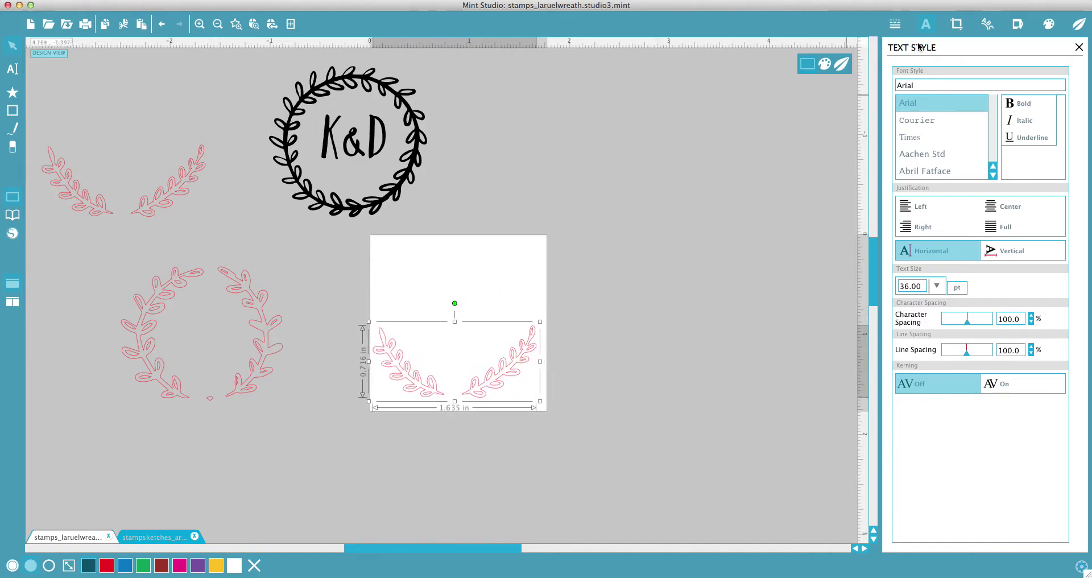
pyautogui.click(1020, 24)
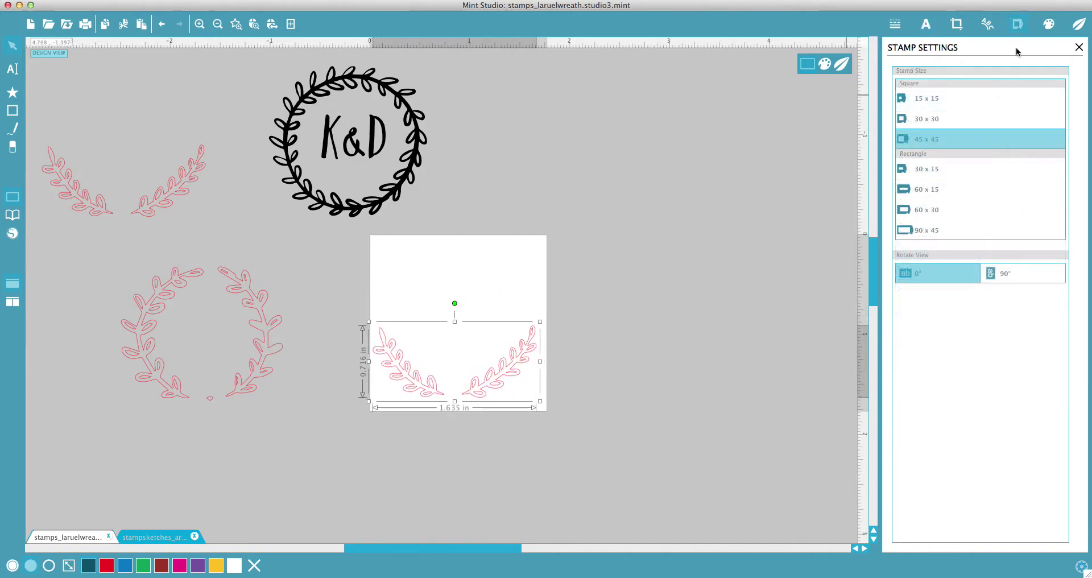
pyautogui.click(918, 211)
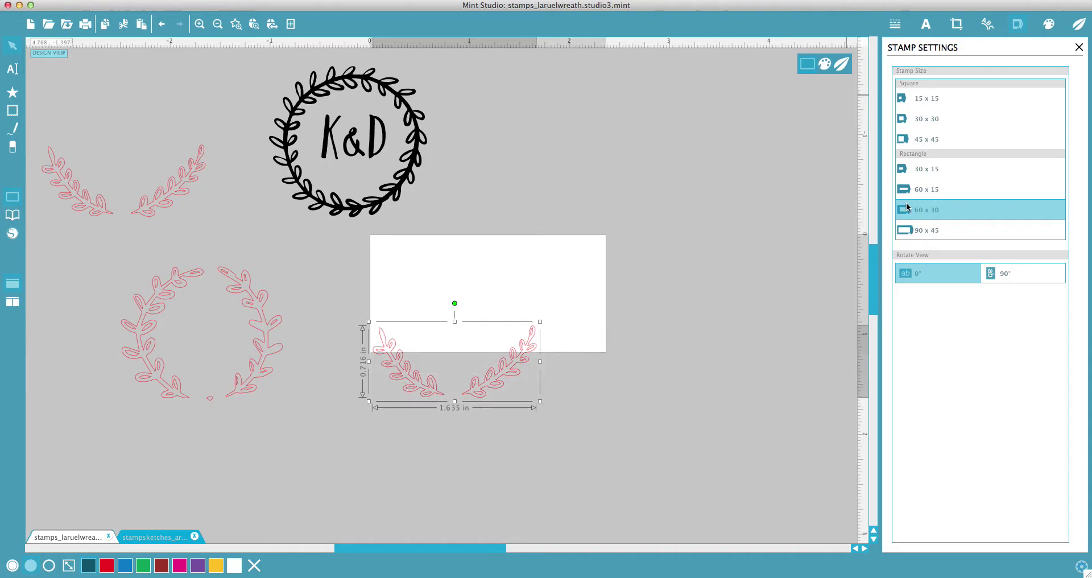
# Step: Center the branch pair in the rectangle and push each branch toward the lower corners
pyautogui.moveTo(493, 387); pyautogui.dragTo(564, 319)
pyautogui.click(652, 364)
pyautogui.click(674, 333)
pyautogui.moveTo(441, 339); pyautogui.dragTo(421, 332)
pyautogui.click(491, 400)
# Step: Add a text line with the couple's first names, move it over the stamp, and center it
pyautogui.scroll(2, 549, 223)
pyautogui.press('t')
pyautogui.click(610, 269)
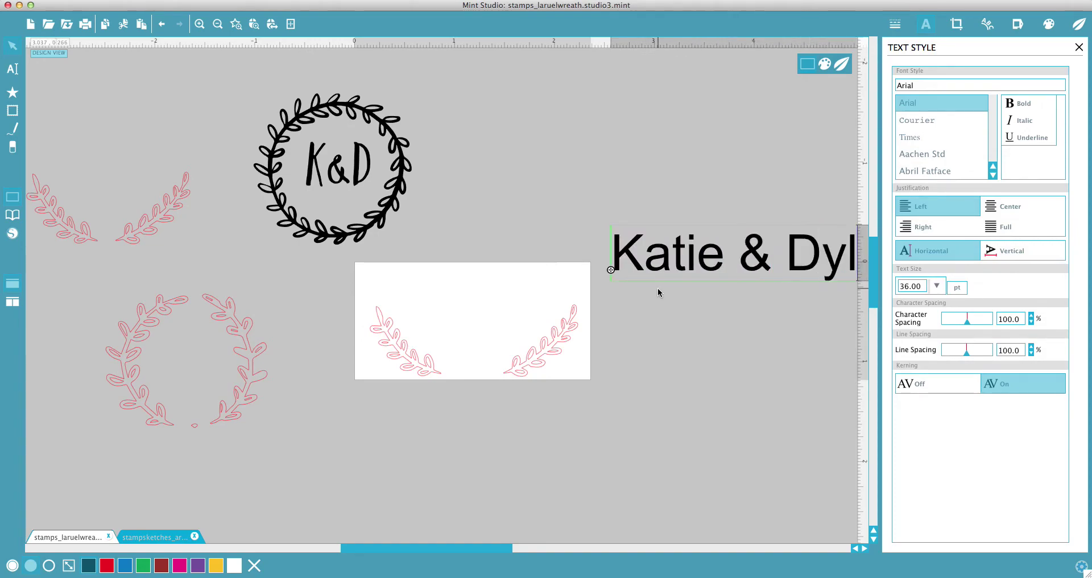
pyautogui.click(698, 212)
pyautogui.moveTo(692, 261); pyautogui.dragTo(434, 262)
pyautogui.click(1012, 208)
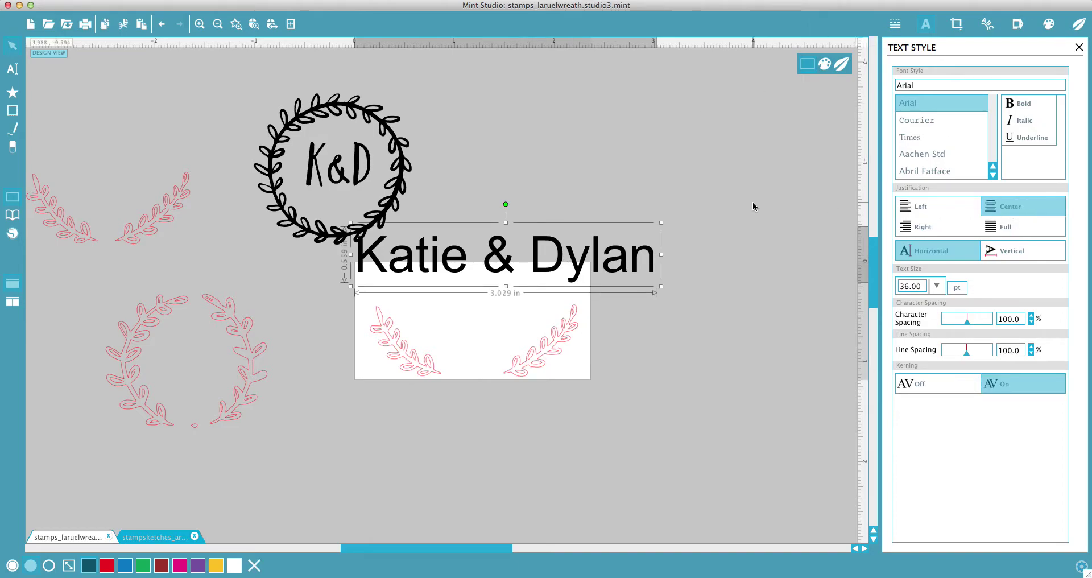
# Step: Set the names in Penelope font and duplicate the line below itself
pyautogui.doubleClick(931, 89)
pyautogui.write('Pea')
pyautogui.press('Return')
pyautogui.click(682, 187)
pyautogui.click(543, 267)
pyautogui.moveTo(514, 268); pyautogui.dragTo(514, 305)
pyautogui.click(713, 281)
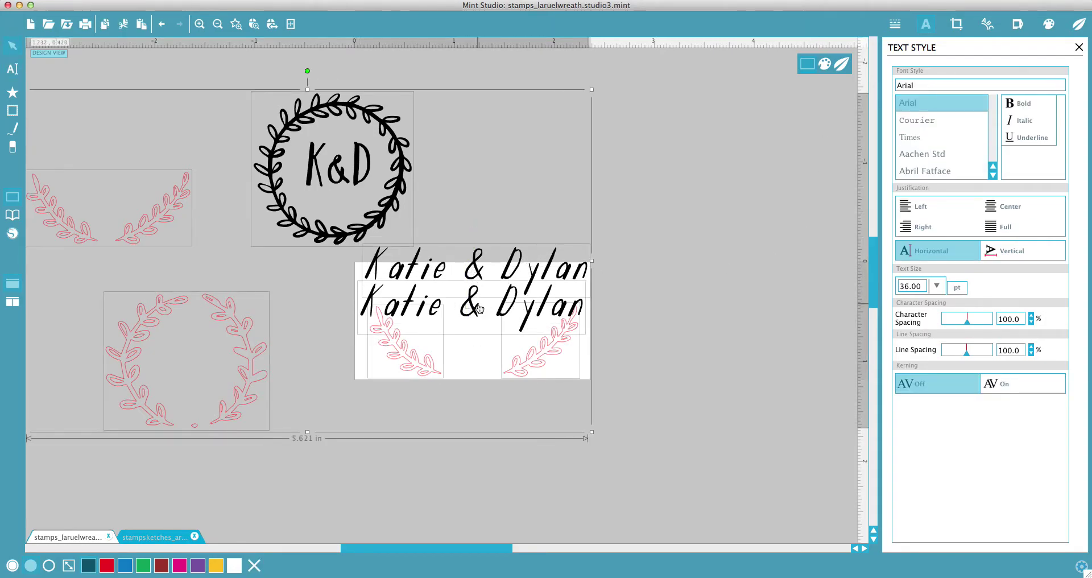
# Step: Replace the copy with the couple's surname, widen its letter spacing, and centre it
pyautogui.moveTo(496, 309); pyautogui.dragTo(341, 310)
pyautogui.click(672, 262)
pyautogui.click(460, 309)
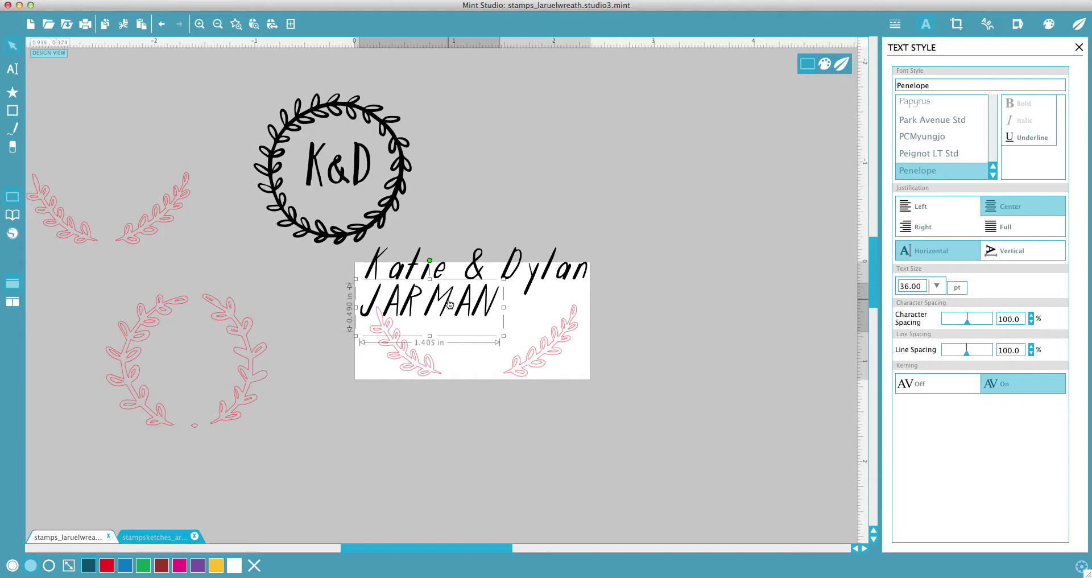
pyautogui.moveTo(967, 322); pyautogui.dragTo(973, 324)
pyautogui.click(579, 310)
pyautogui.moveTo(500, 304); pyautogui.dragTo(534, 305)
# Step: Shrink the first names to about 28.65 pt and enlarge the surname to about 40.65 pt
pyautogui.click(585, 265)
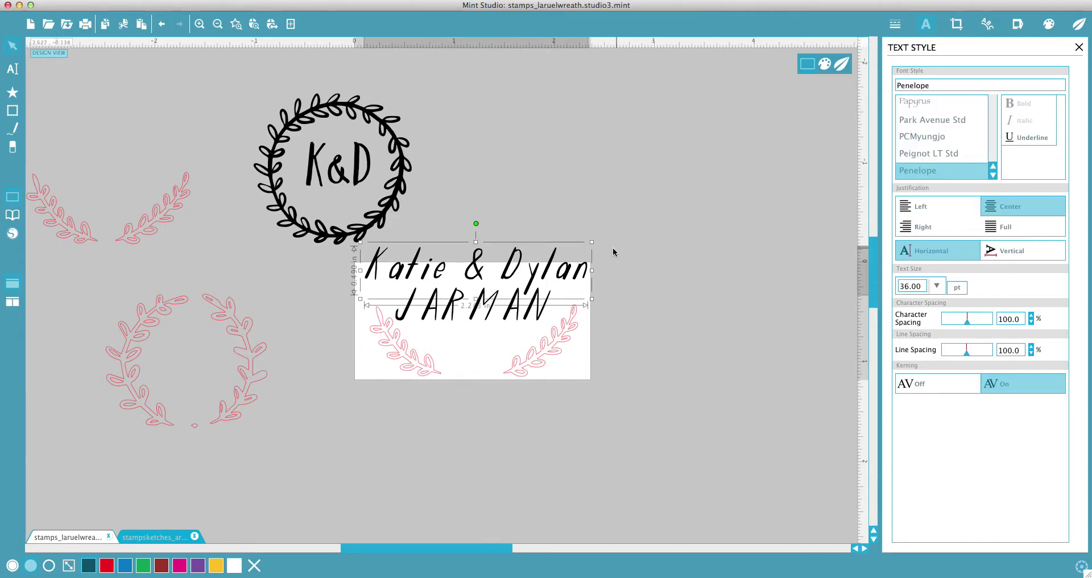
pyautogui.moveTo(592, 237); pyautogui.dragTo(571, 251)
pyautogui.click(654, 257)
pyautogui.click(512, 304)
pyautogui.moveTo(550, 282); pyautogui.dragTo(740, 335)
pyautogui.click(491, 222)
pyautogui.click(529, 311)
pyautogui.click(607, 220)
# Step: Replace the spare surname text with the two-line return address
pyautogui.doubleClick(733, 338)
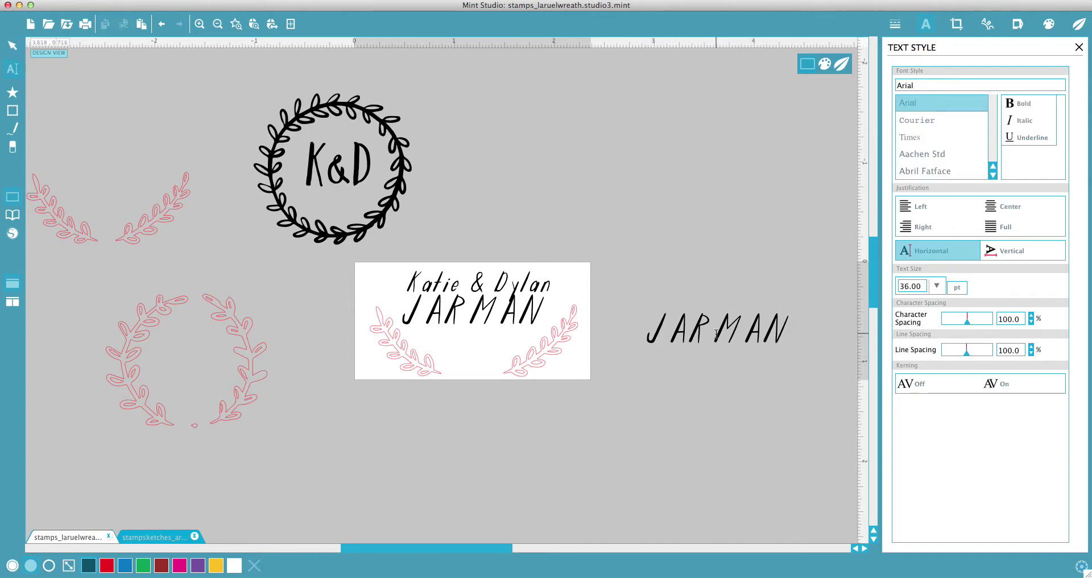
pyautogui.moveTo(790, 333); pyautogui.dragTo(650, 323)
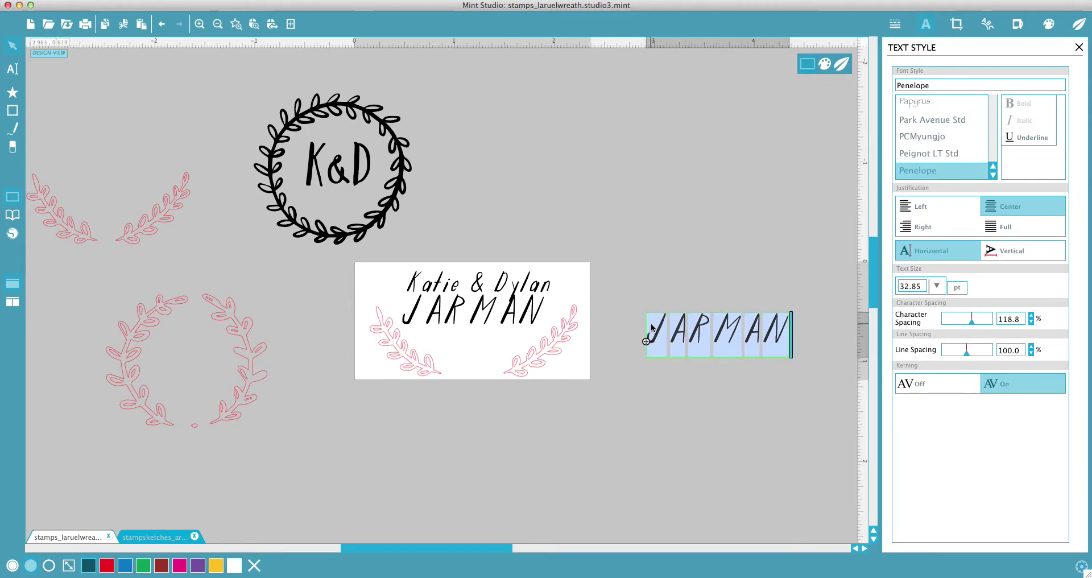
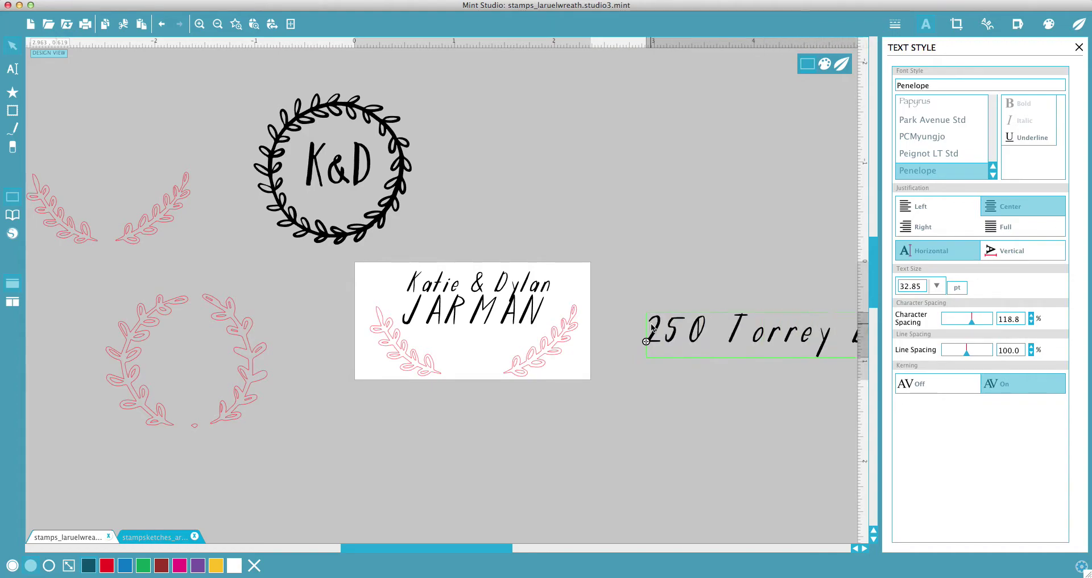
pyautogui.press('Return')
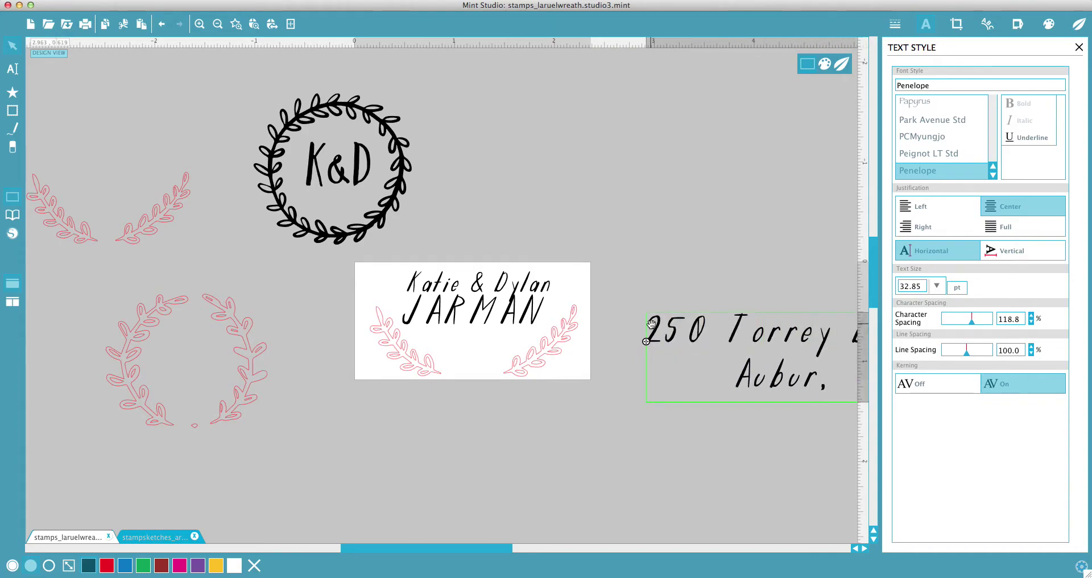
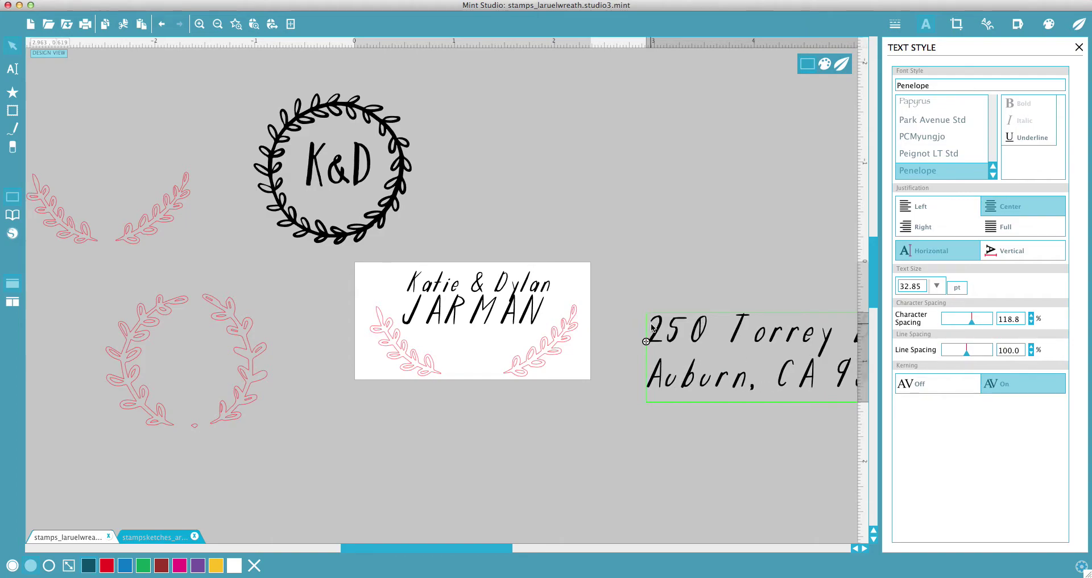
# Step: Set the address in Brandon Grotesque, shrink it below the surname, and tighten line spacing
pyautogui.moveTo(773, 347); pyautogui.dragTo(622, 166)
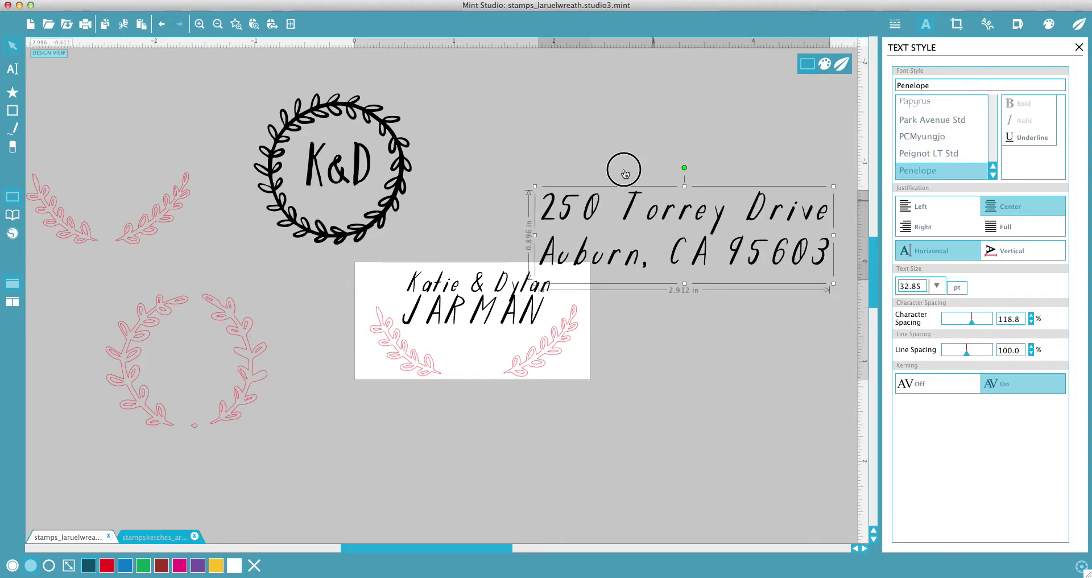
pyautogui.click(941, 85)
pyautogui.moveTo(938, 86); pyautogui.dragTo(867, 79)
pyautogui.write('brandon Grotesque')
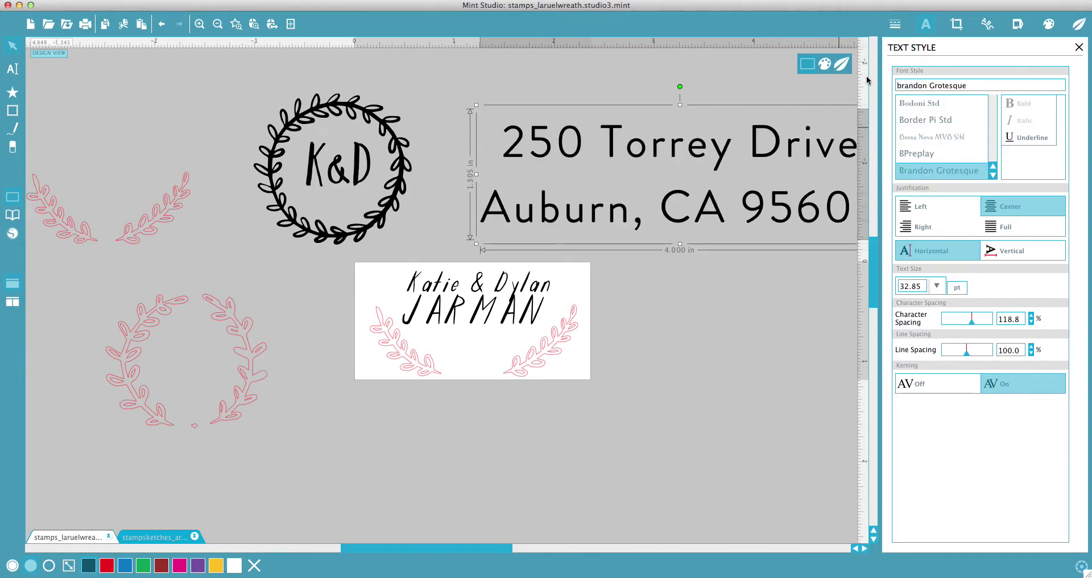
pyautogui.click(719, 235)
pyautogui.click(711, 215)
pyautogui.moveTo(585, 157); pyautogui.dragTo(646, 160)
pyautogui.moveTo(741, 180); pyautogui.dragTo(506, 339)
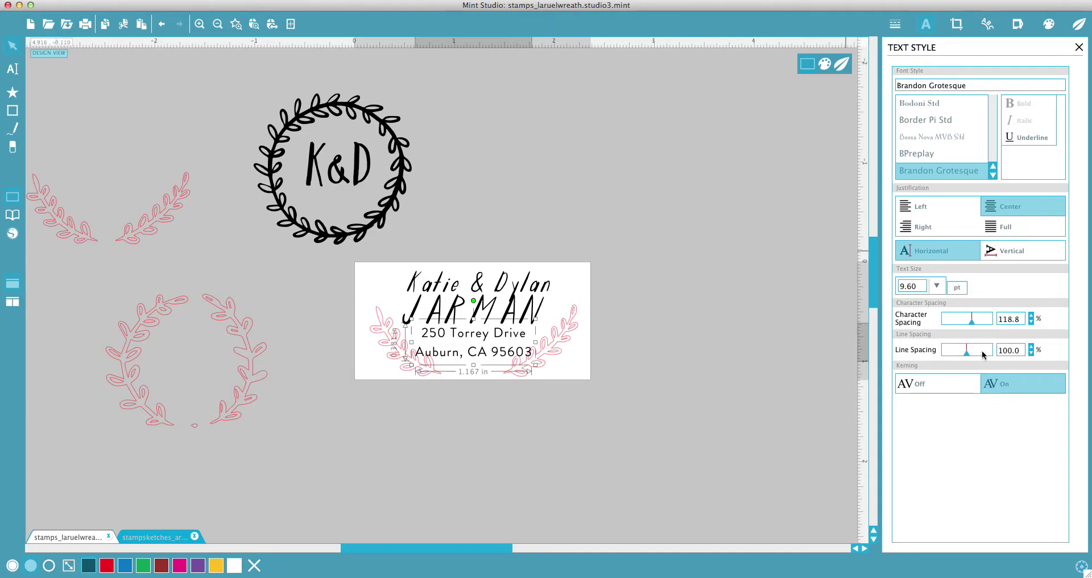
pyautogui.moveTo(965, 351); pyautogui.dragTo(959, 353)
# Step: Enlarge the address to 10.55 pt and merge the whole stamp into compound paths
pyautogui.moveTo(535, 320); pyautogui.dragTo(538, 322)
pyautogui.click(596, 369)
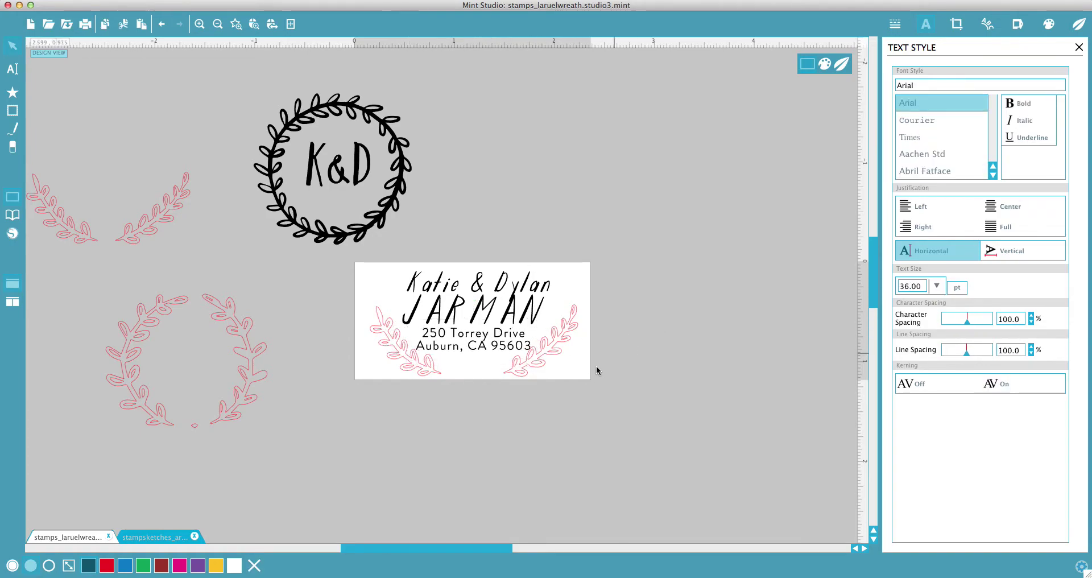
pyautogui.click(462, 305)
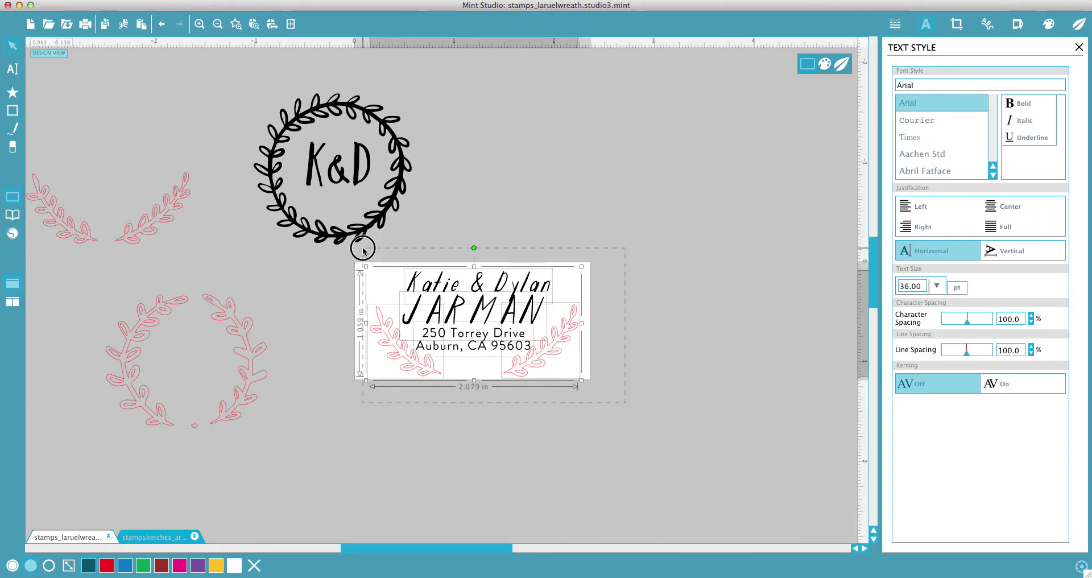
pyautogui.rightClick(478, 291)
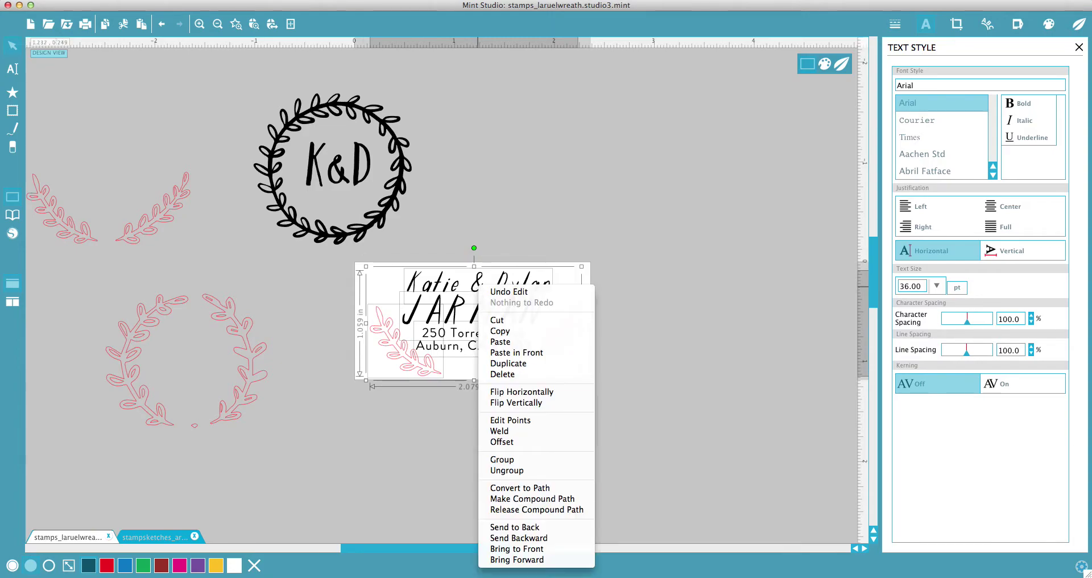
pyautogui.click(544, 500)
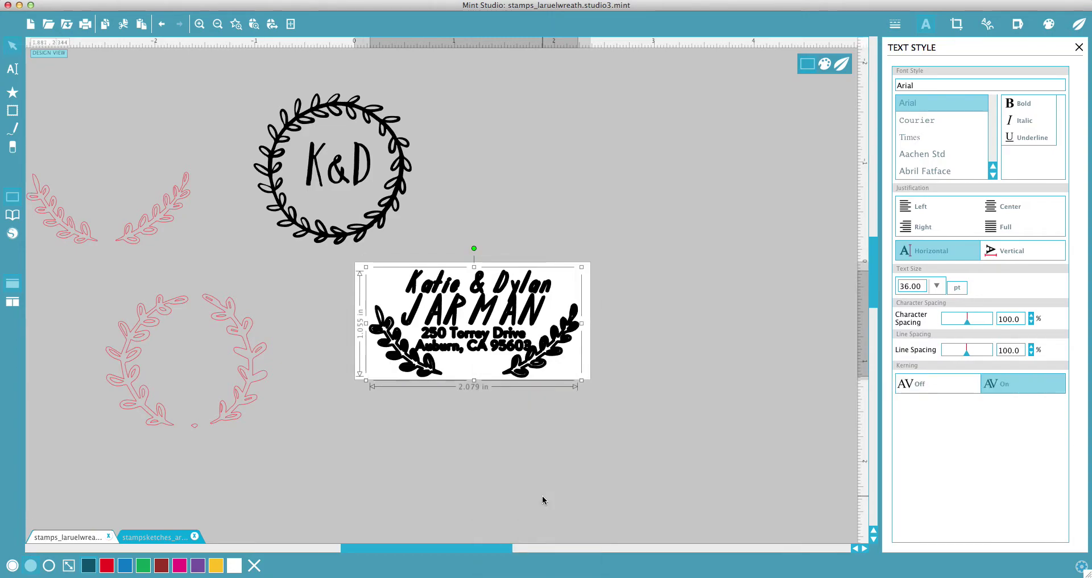
pyautogui.click(332, 492)
pyautogui.click(459, 303)
# Step: Set the stamp's line style to thin in the bottom bar
pyautogui.click(33, 568)
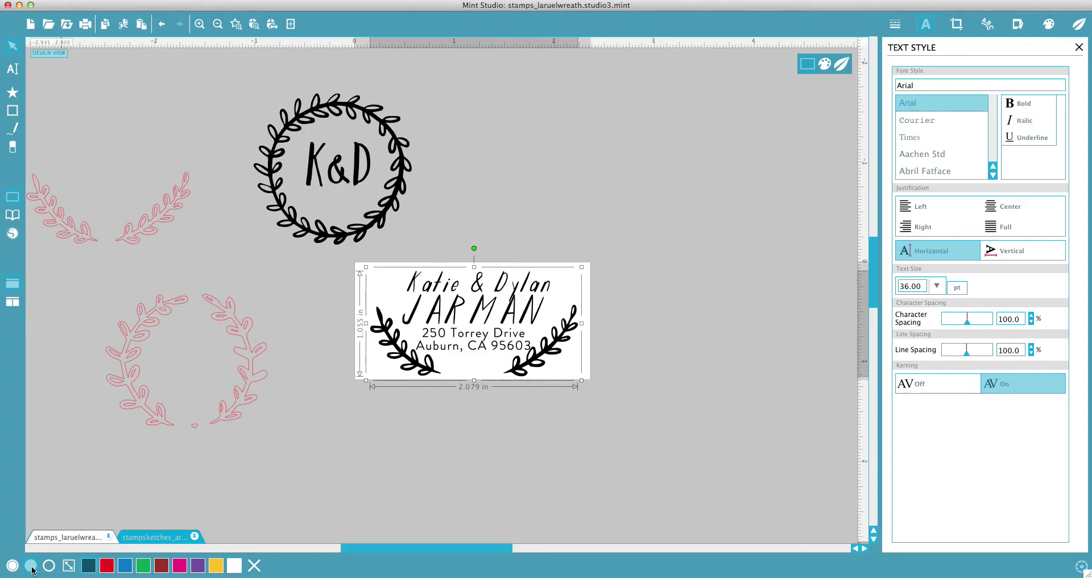
pyautogui.click(12, 569)
pyautogui.click(31, 565)
pyautogui.click(571, 406)
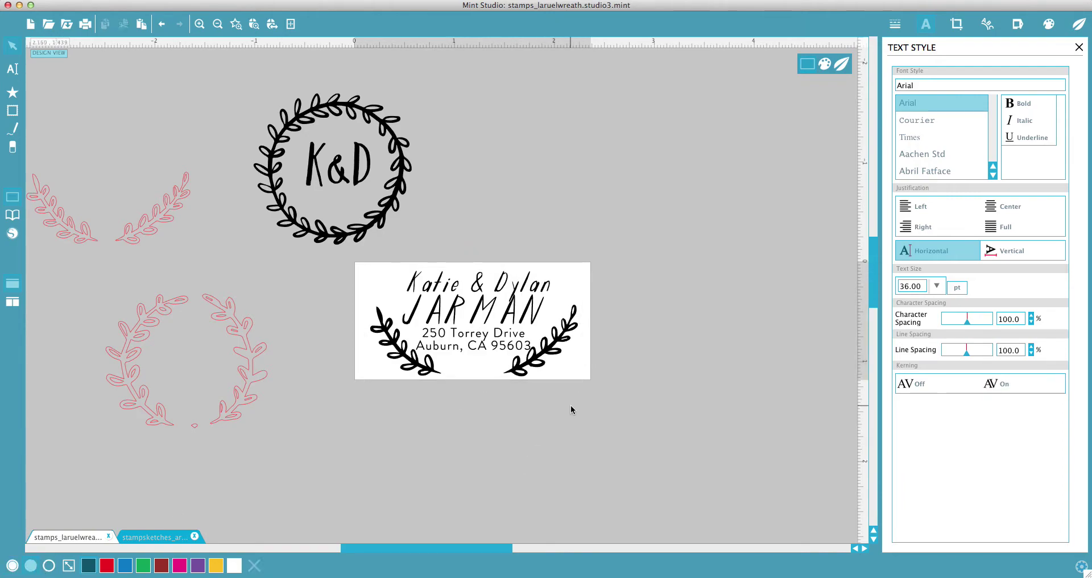
# Step: Place a duplicate of the stamp beside the K&D wreath and check the Final Preview
pyautogui.click(517, 358)
pyautogui.moveTo(511, 351); pyautogui.dragTo(598, 194)
pyautogui.click(715, 278)
pyautogui.click(500, 327)
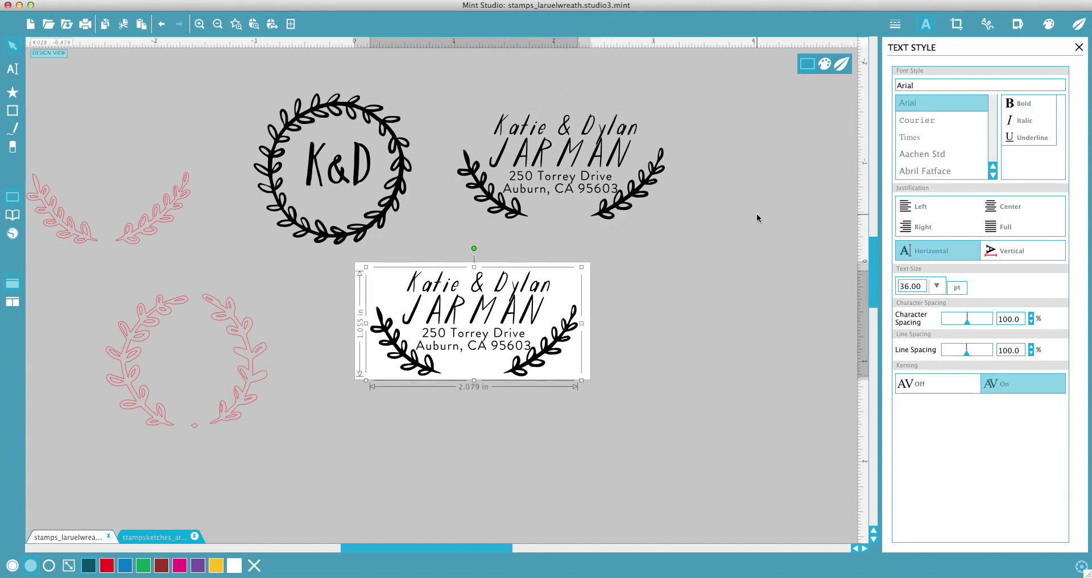
pyautogui.click(841, 63)
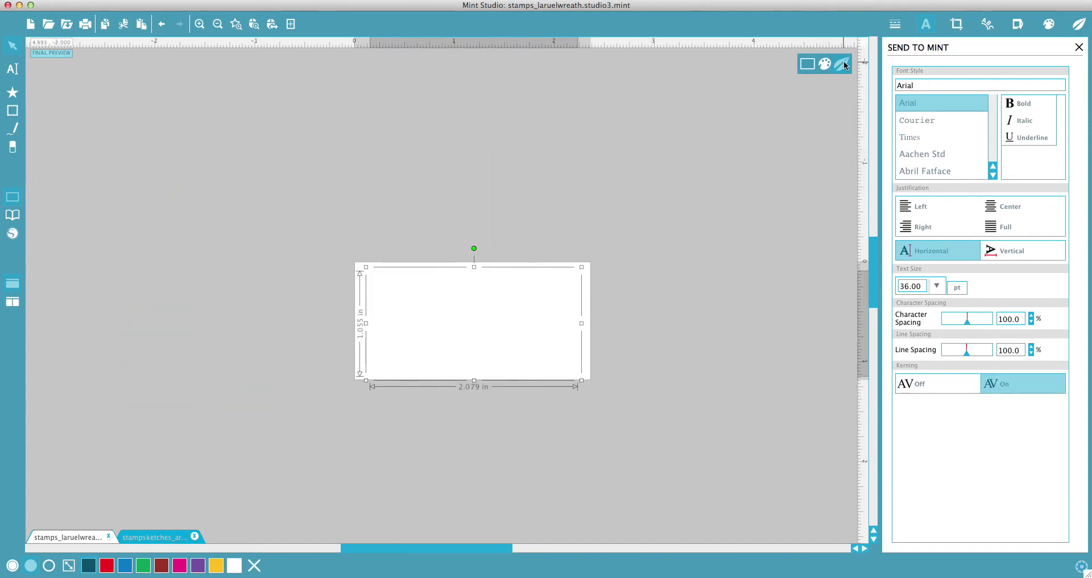
pyautogui.click(807, 63)
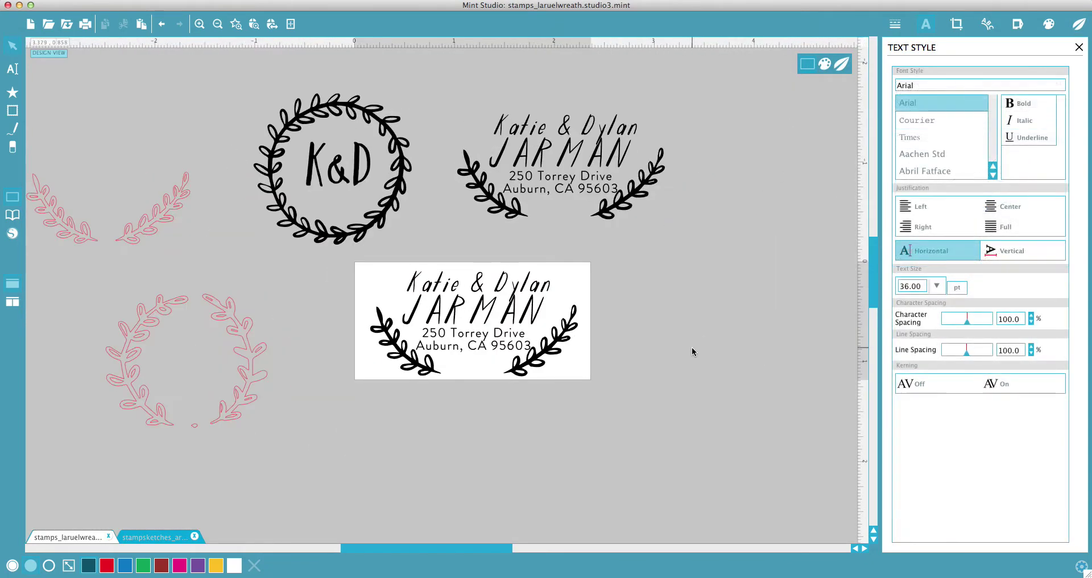
pyautogui.click(601, 327)
pyautogui.hscroll(-2, 601, 327)
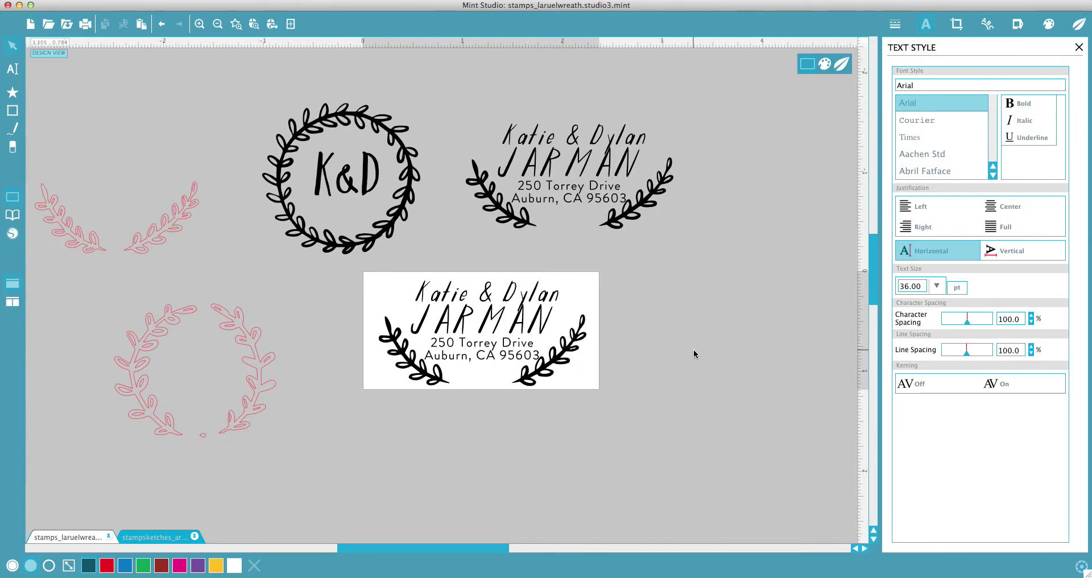
# Step: Switch to the banner sketches document and select the THANK YOU! banner
pyautogui.click(159, 537)
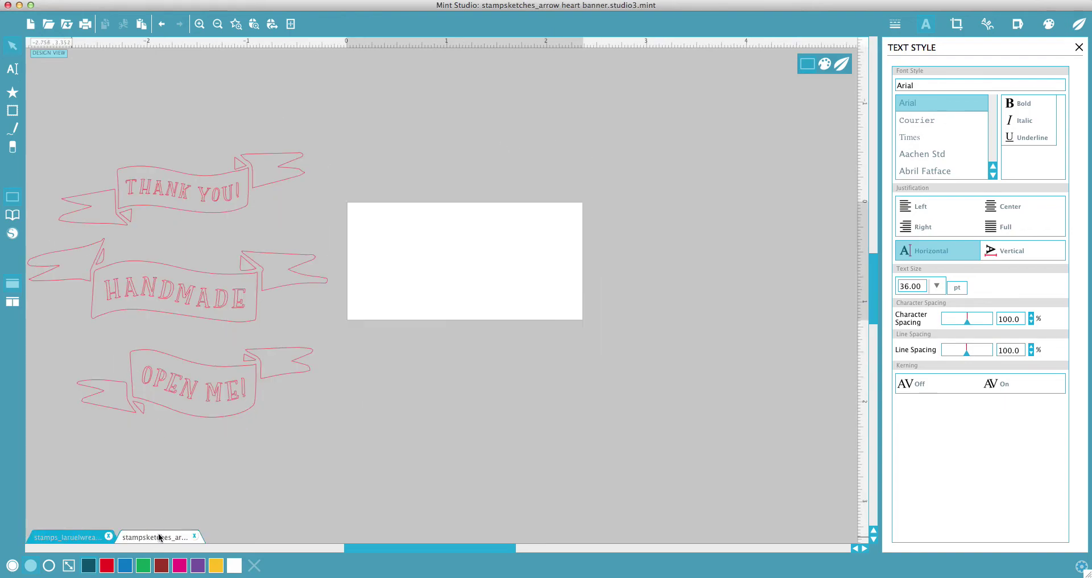
pyautogui.click(250, 193)
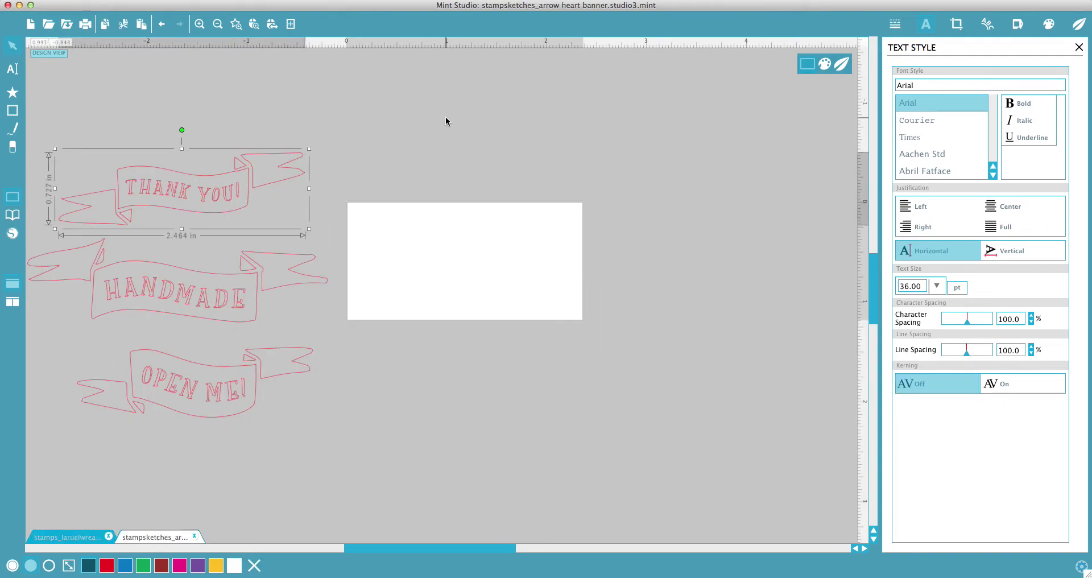
pyautogui.moveTo(125, 105); pyautogui.dragTo(291, 421)
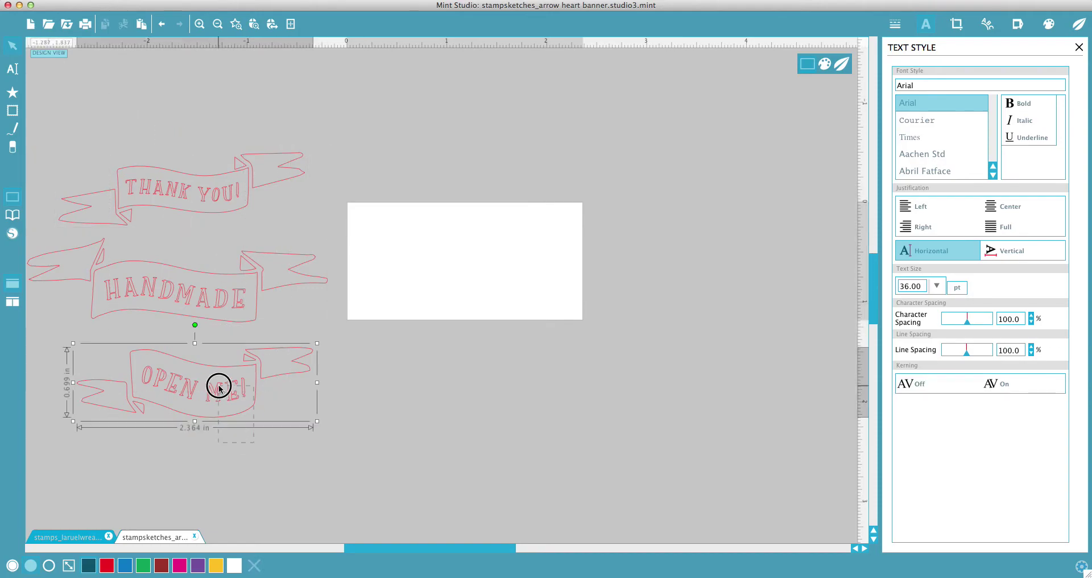
pyautogui.click(112, 97)
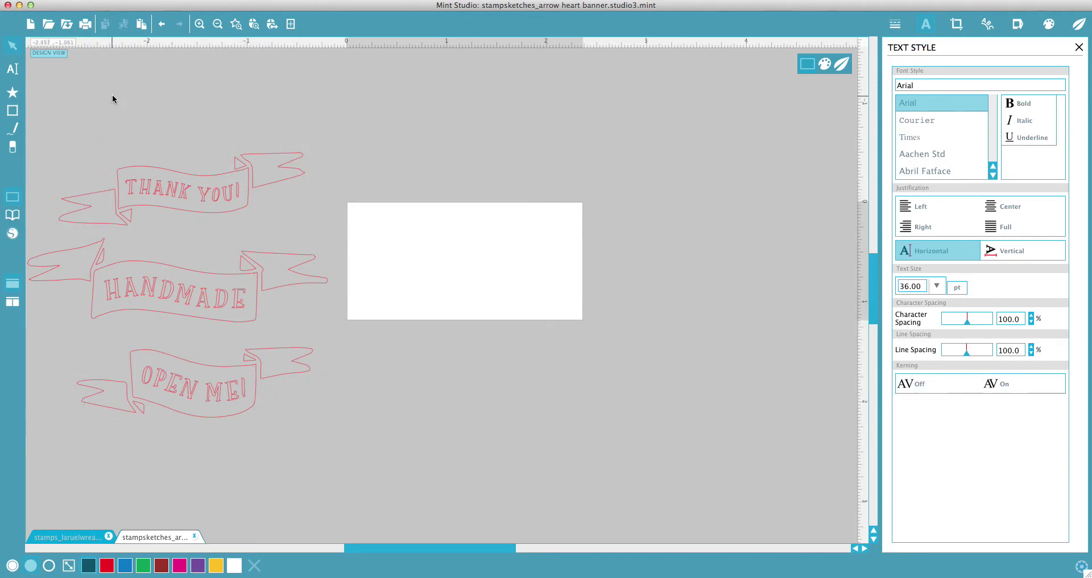
pyautogui.click(170, 186)
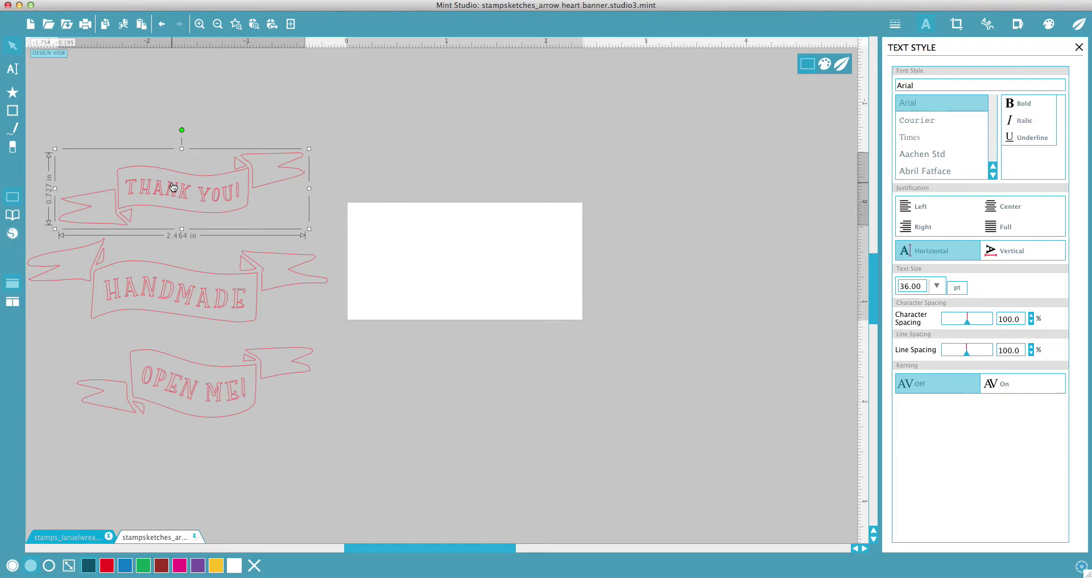
pyautogui.click(256, 120)
pyautogui.click(219, 171)
pyautogui.click(75, 110)
pyautogui.click(275, 202)
pyautogui.click(250, 111)
pyautogui.click(251, 197)
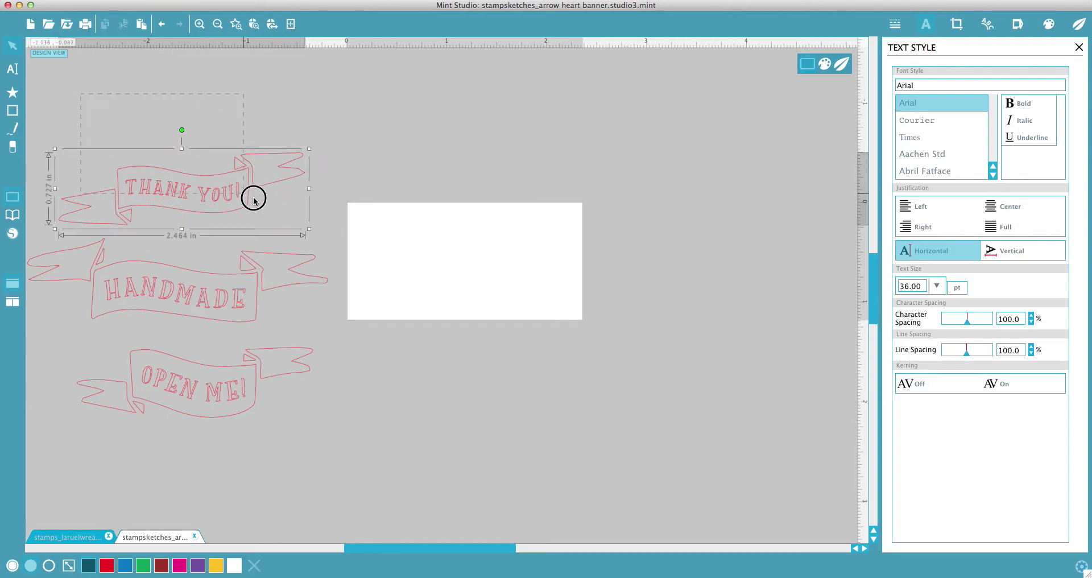
# Step: Place a copy of the THANK YOU! banner on the stamp area, adjust its size, and zoom in
pyautogui.click(353, 170)
pyautogui.moveTo(181, 192); pyautogui.dragTo(472, 260)
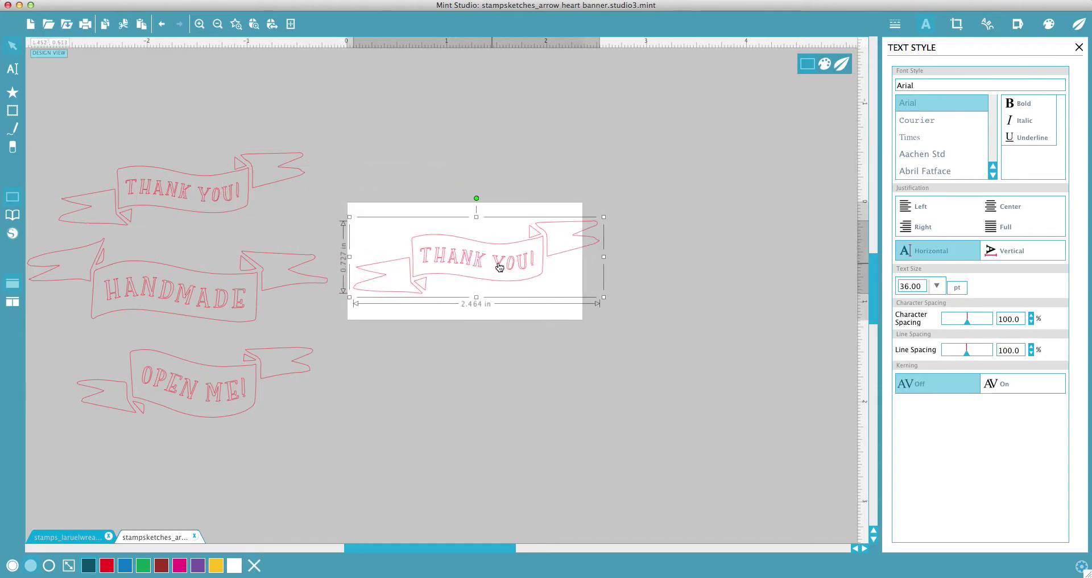
pyautogui.moveTo(600, 216); pyautogui.dragTo(587, 228)
pyautogui.moveTo(528, 258); pyautogui.dragTo(519, 261)
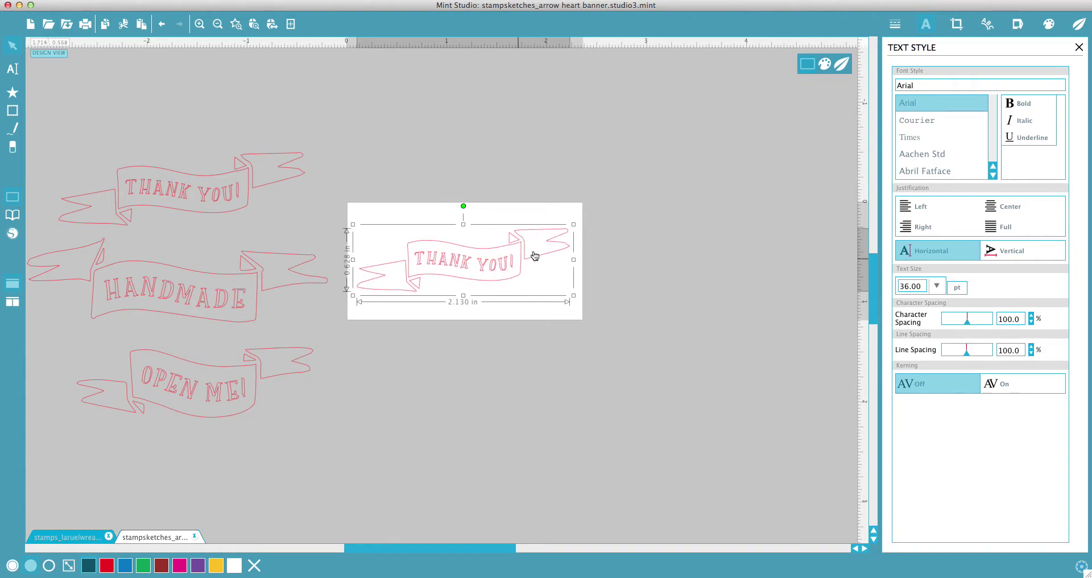
pyautogui.moveTo(574, 224); pyautogui.dragTo(578, 221)
pyautogui.click(636, 251)
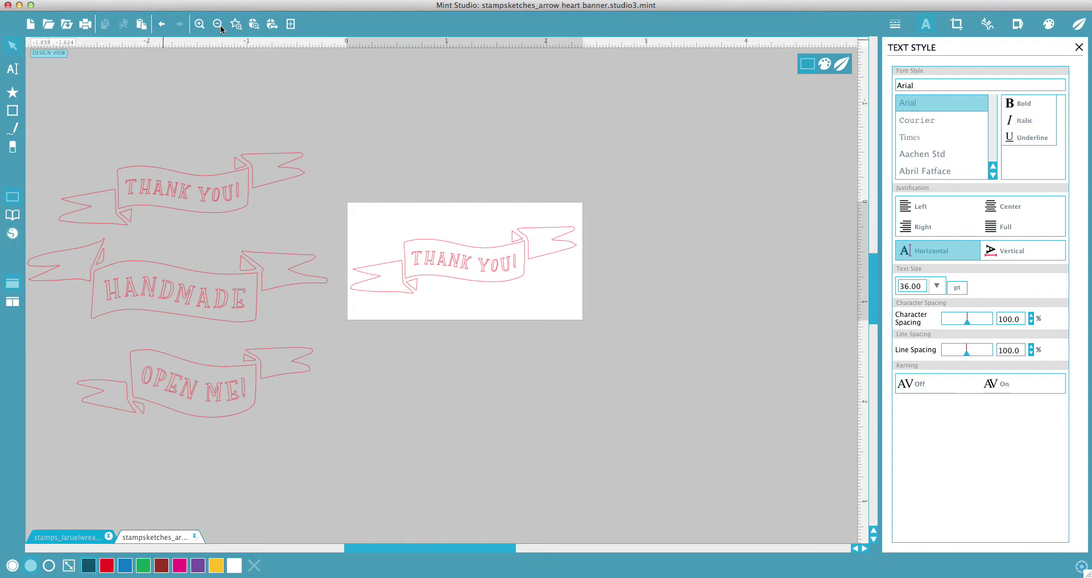
pyautogui.click(200, 24)
pyautogui.click(199, 24)
pyautogui.click(465, 255)
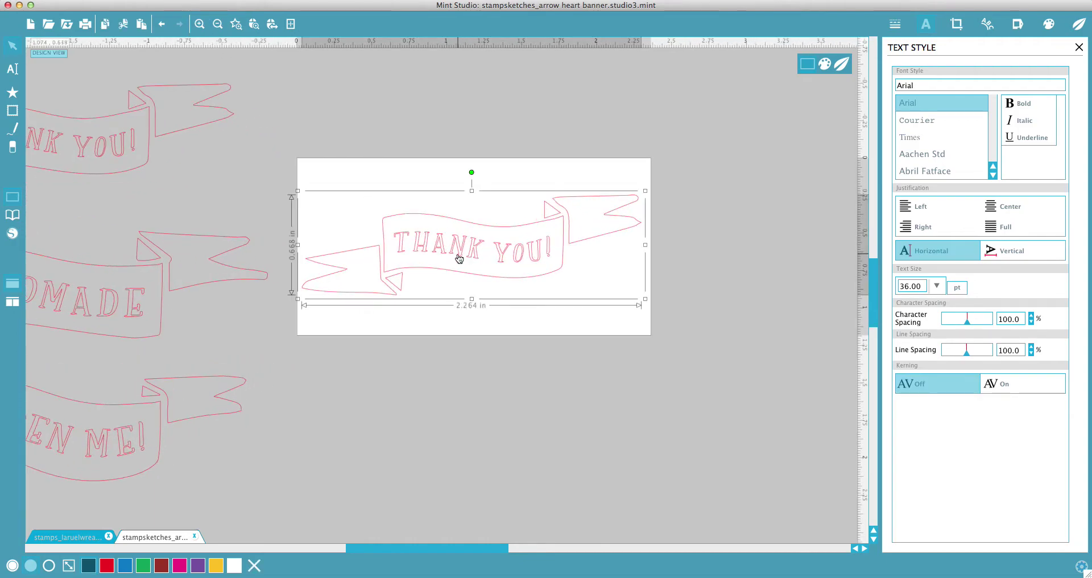
# Step: Release and ungroup the banner copy, then delete its THANK YOU! lettering
pyautogui.rightClick(472, 254)
pyautogui.click(565, 459)
pyautogui.rightClick(498, 261)
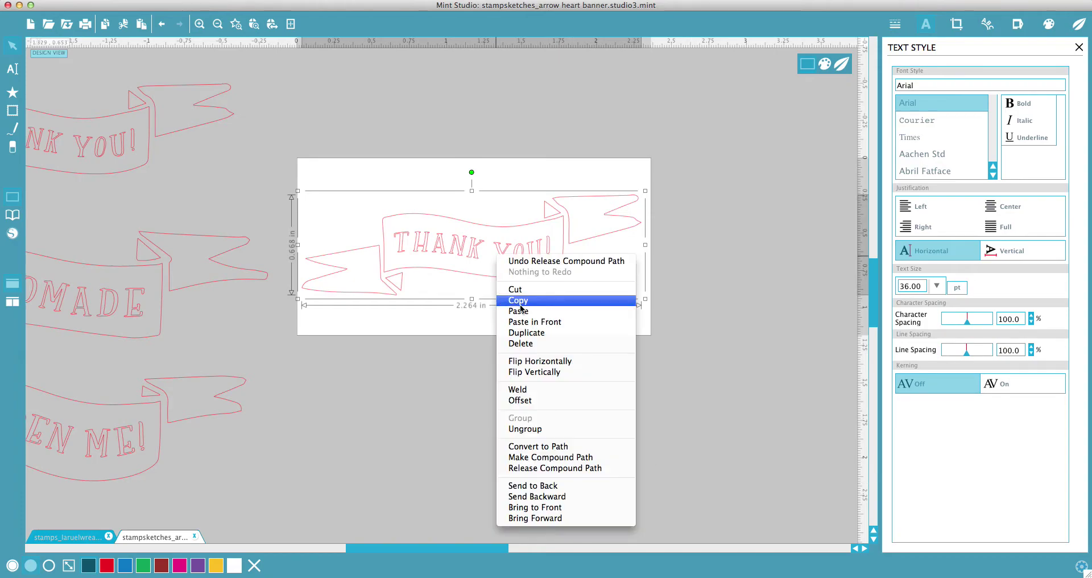
pyautogui.click(540, 429)
pyautogui.click(705, 385)
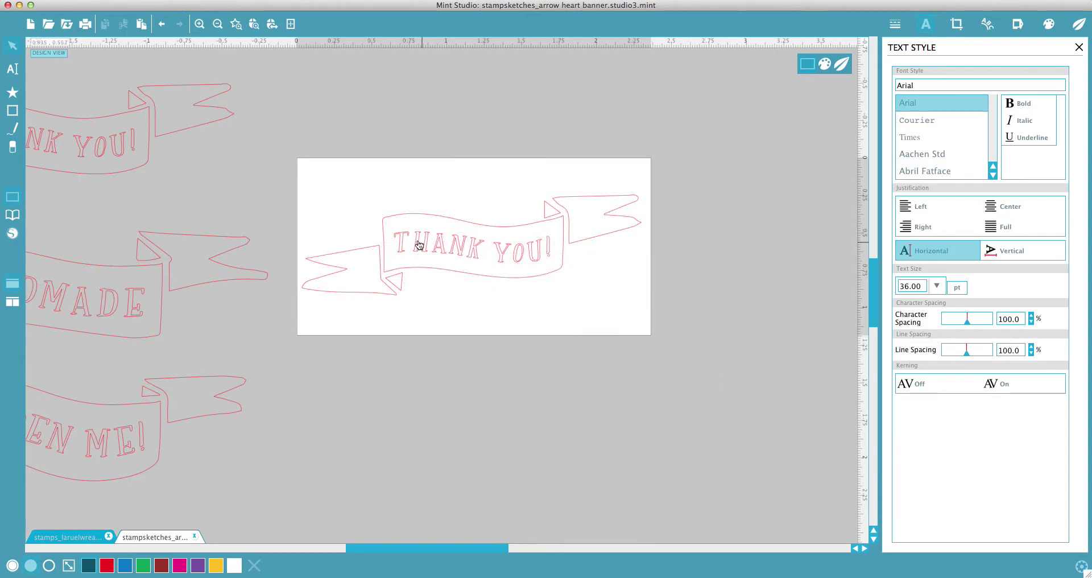
pyautogui.moveTo(377, 215); pyautogui.dragTo(555, 266)
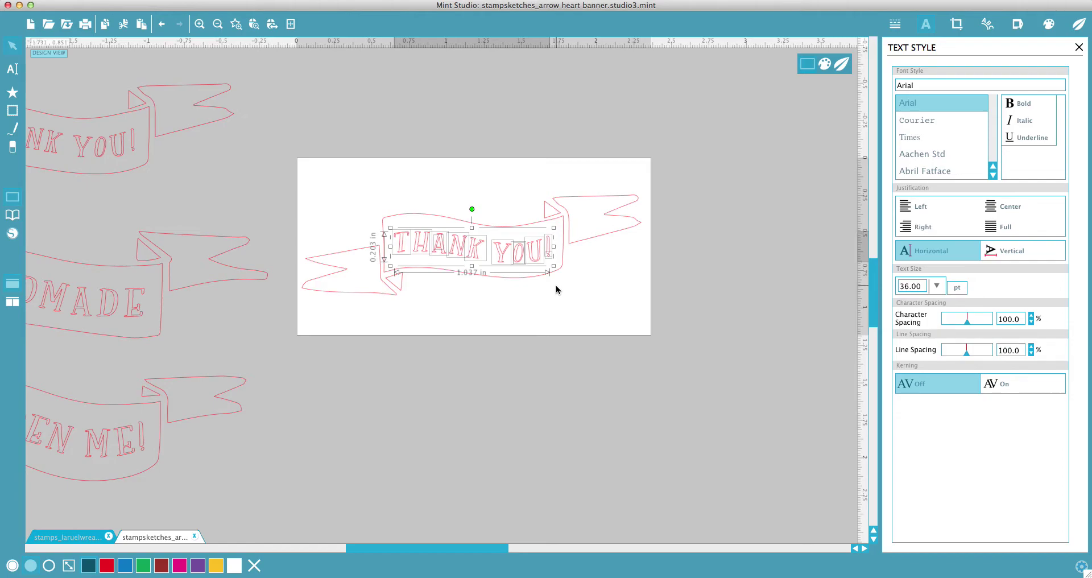
pyautogui.press('Delete')
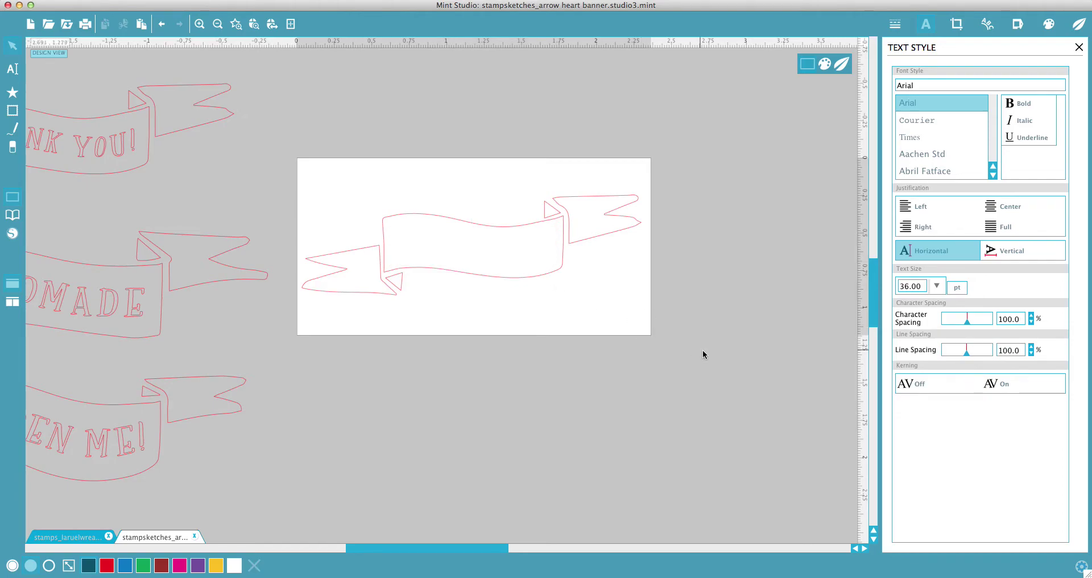
# Step: Join all the remaining blank banner shapes into a single compound path
pyautogui.moveTo(703, 354); pyautogui.dragTo(377, 166)
pyautogui.rightClick(438, 265)
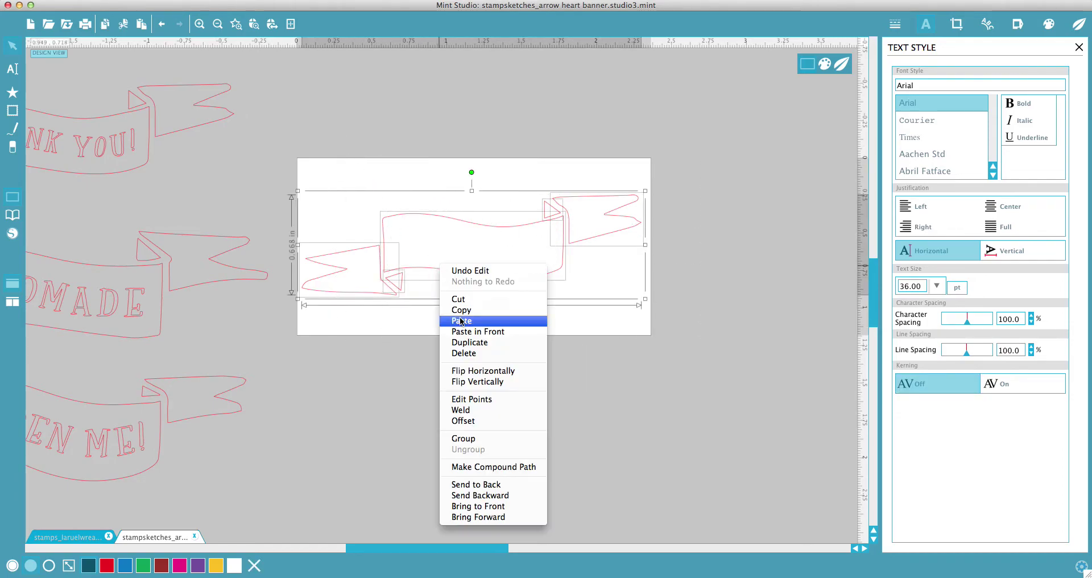
pyautogui.click(501, 467)
pyautogui.click(607, 288)
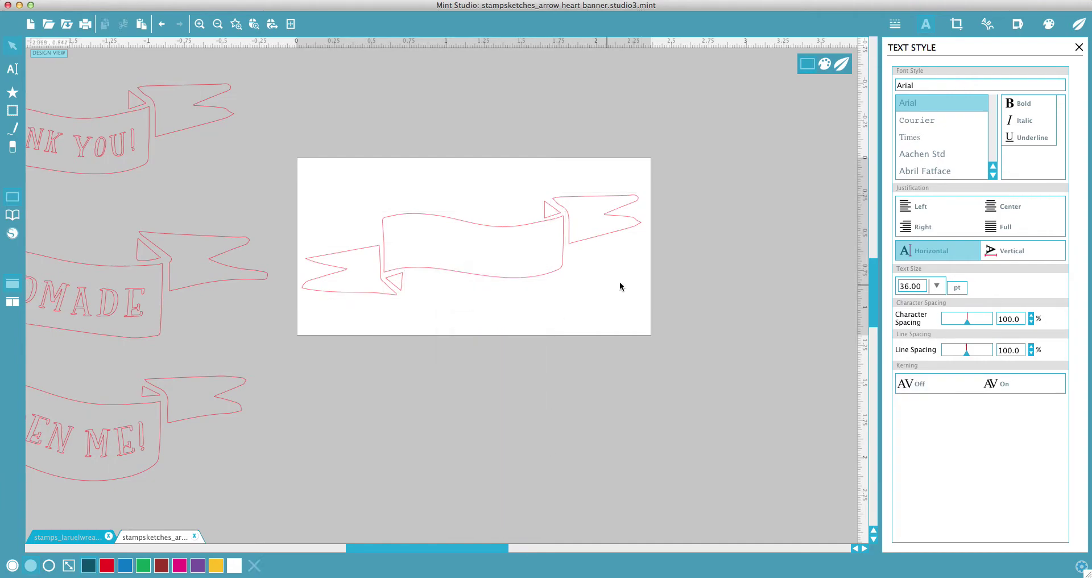
pyautogui.click(497, 283)
pyautogui.moveTo(507, 356); pyautogui.dragTo(510, 321)
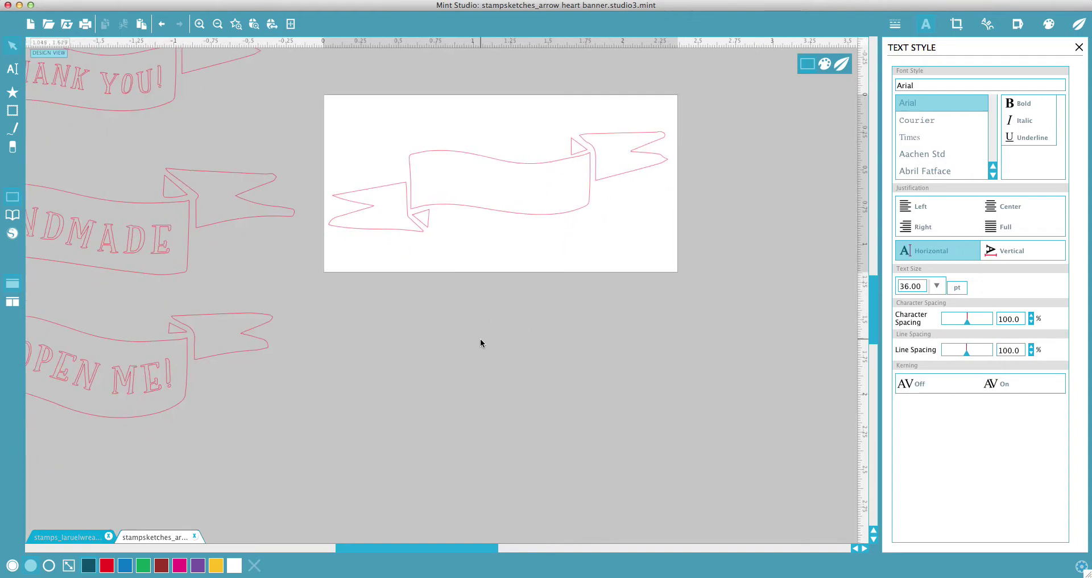
# Step: Add CONGRATS! text below the page and shrink it to about 1.5 in wide
pyautogui.press('t')
pyautogui.click(418, 323)
pyautogui.write('CONGRA')
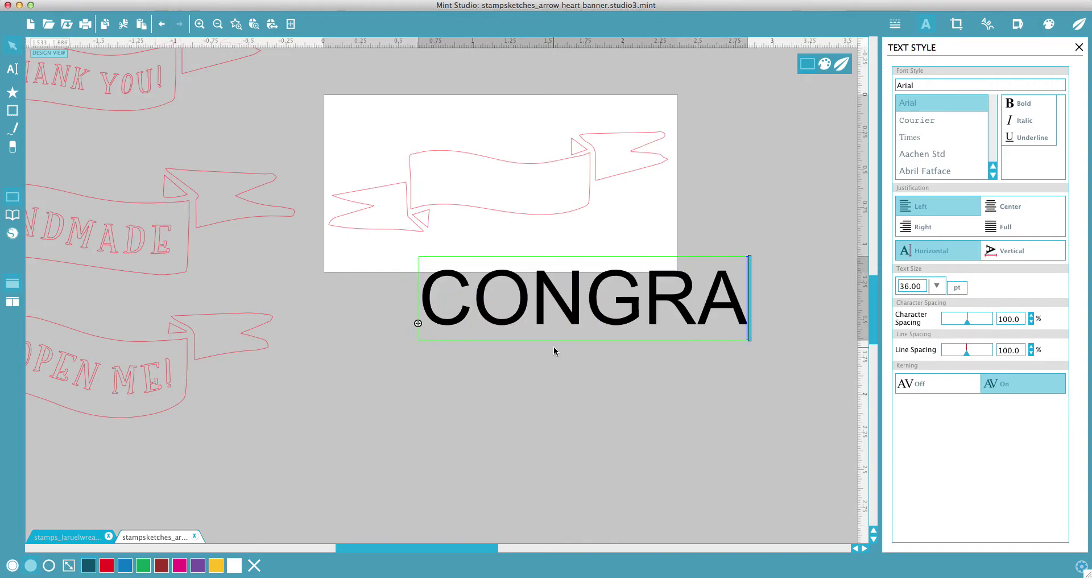
pyautogui.write('TS!')
pyautogui.click(587, 422)
pyautogui.click(629, 312)
pyautogui.moveTo(595, 329); pyautogui.dragTo(540, 335)
pyautogui.moveTo(752, 275); pyautogui.dragTo(647, 295)
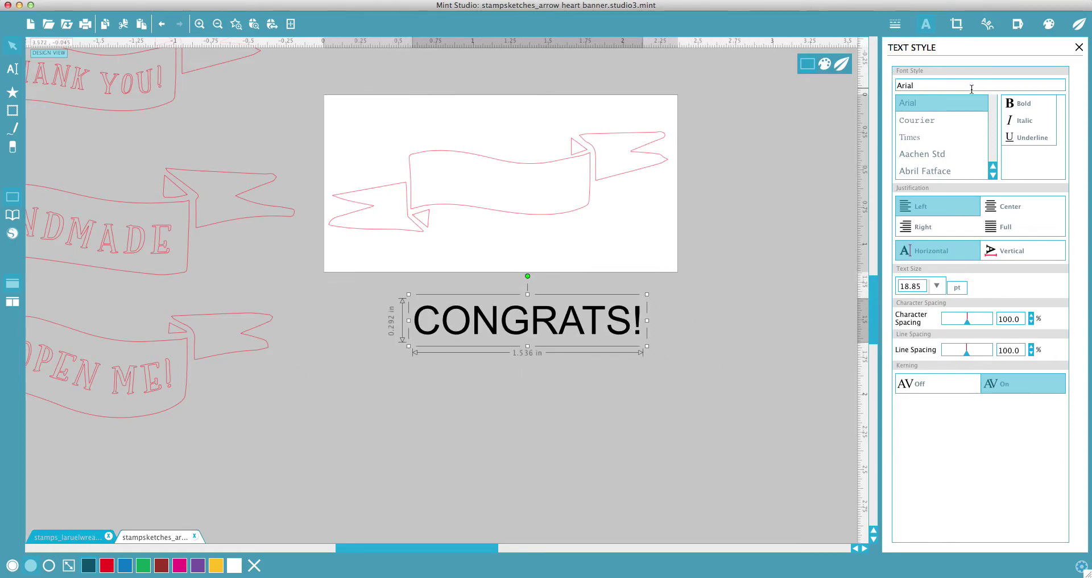
# Step: Set the CONGRATS! font to Penelope after briefly trying Petunia
pyautogui.doubleClick(925, 85)
pyautogui.write('penelope')
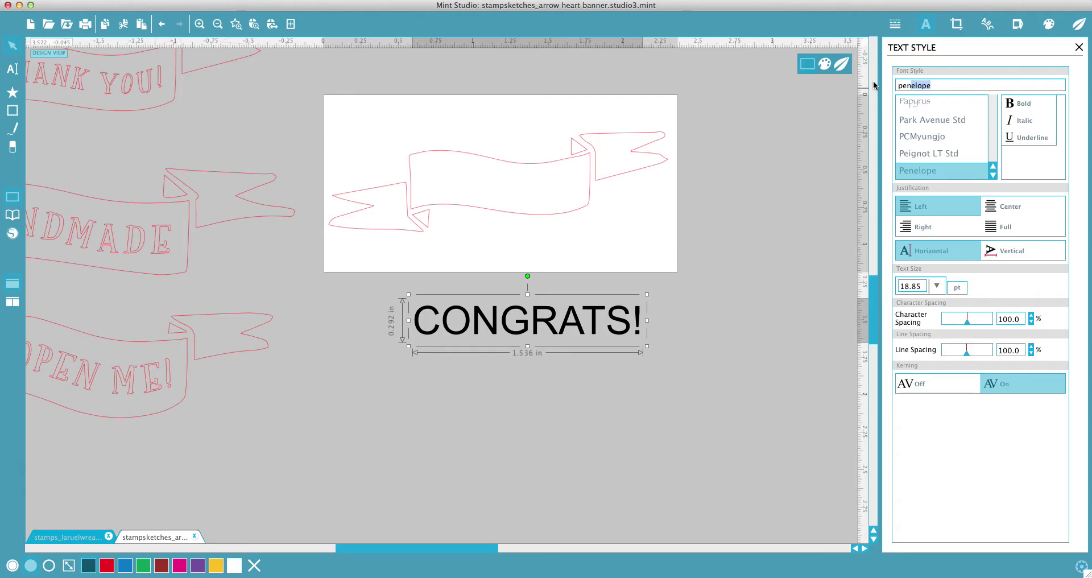
pyautogui.press('Return')
pyautogui.doubleClick(887, 82)
pyautogui.write('petunia')
pyautogui.press('Return')
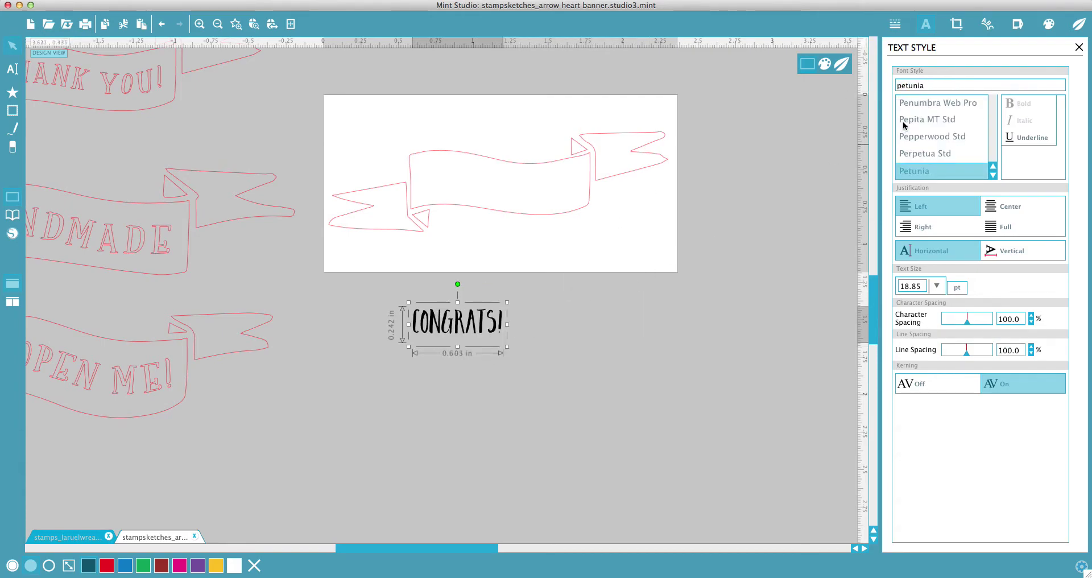
pyautogui.doubleClick(890, 87)
pyautogui.write('penelope')
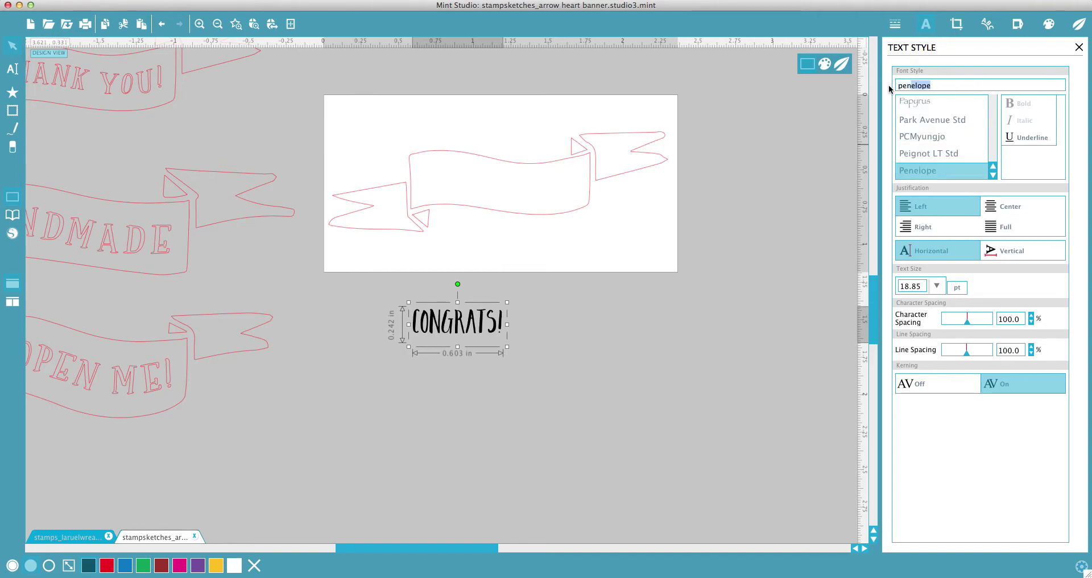
pyautogui.press('Return')
pyautogui.click(597, 336)
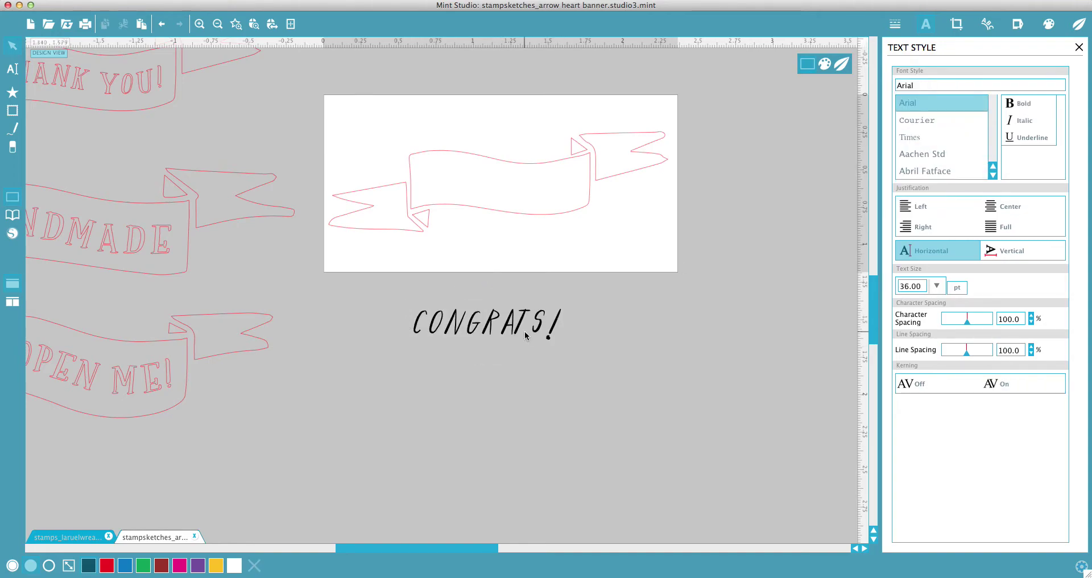
pyautogui.click(541, 329)
pyautogui.click(519, 336)
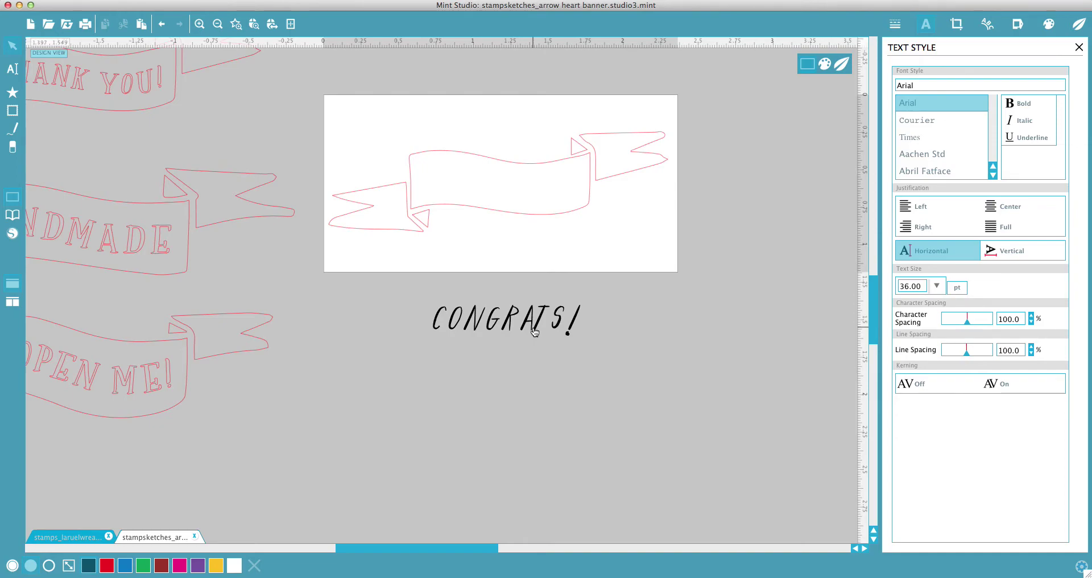
# Step: Move CONGRATS! up against the page's lower edge and duplicate it
pyautogui.click(534, 332)
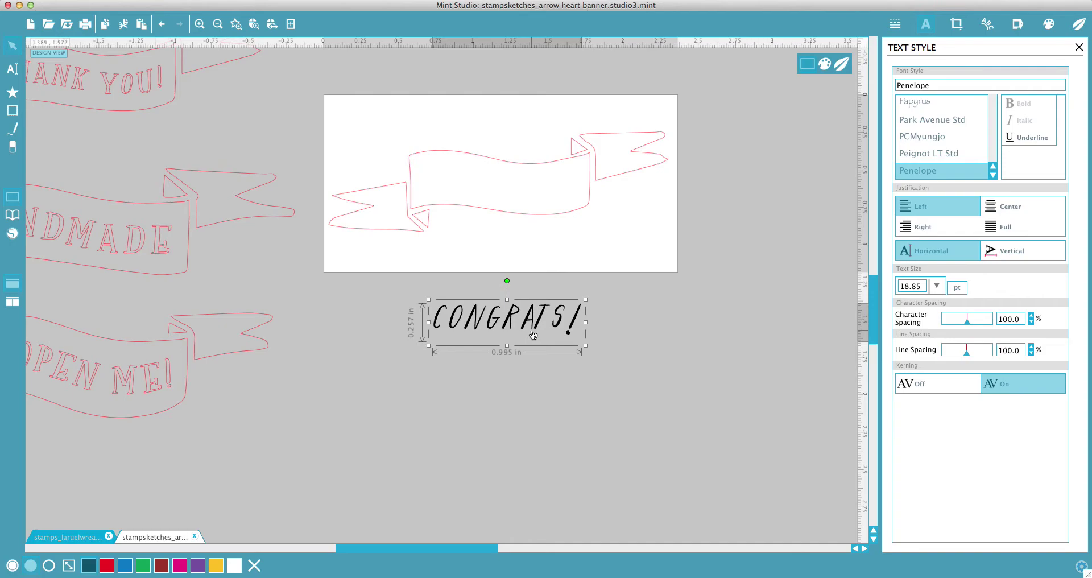
pyautogui.scroll(3, 544, 290)
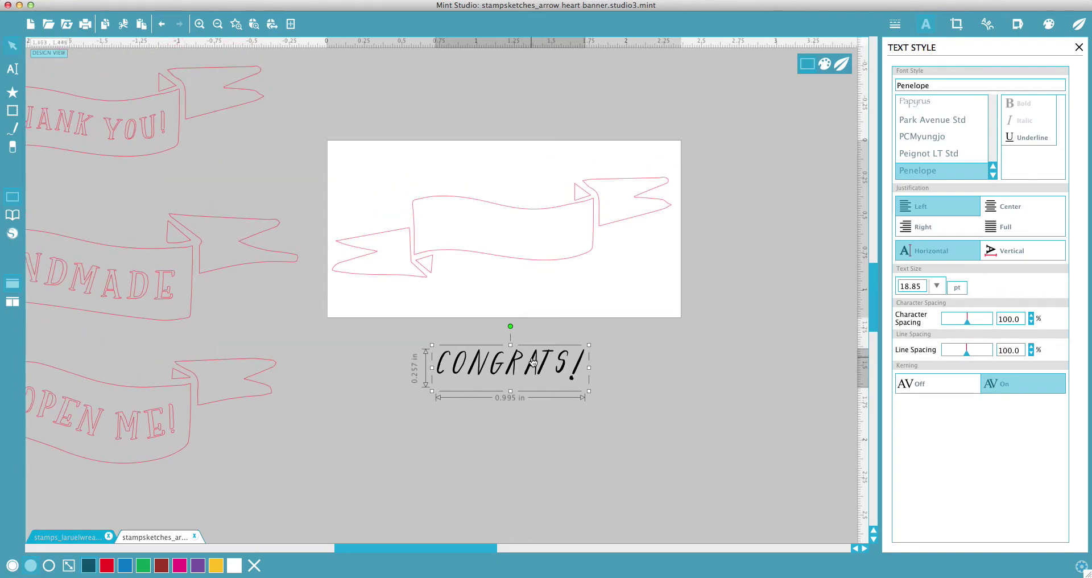
pyautogui.hscroll(2, 578, 360)
pyautogui.moveTo(519, 376); pyautogui.dragTo(514, 327)
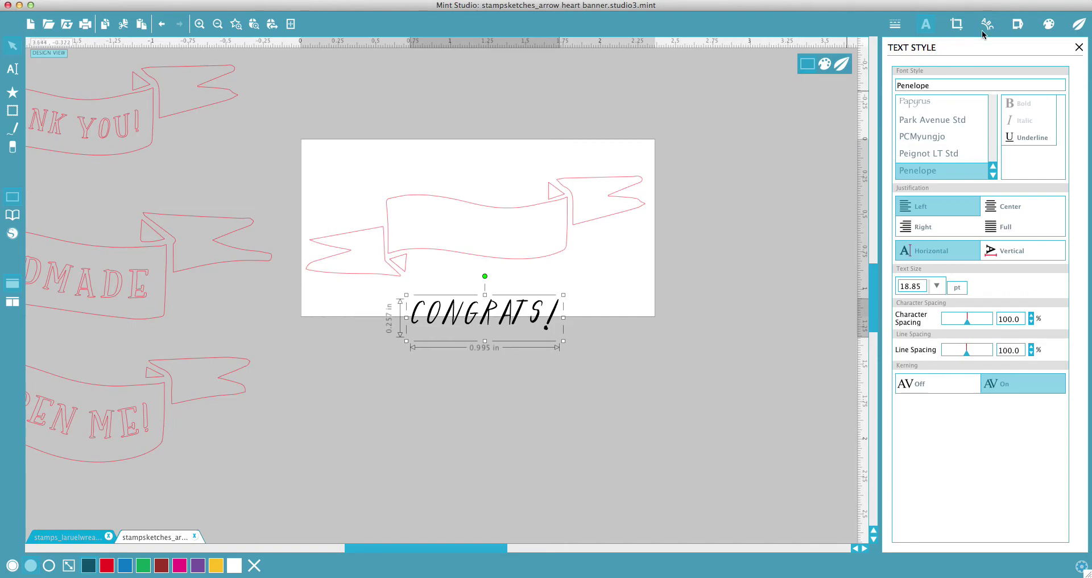
pyautogui.press('super+d')
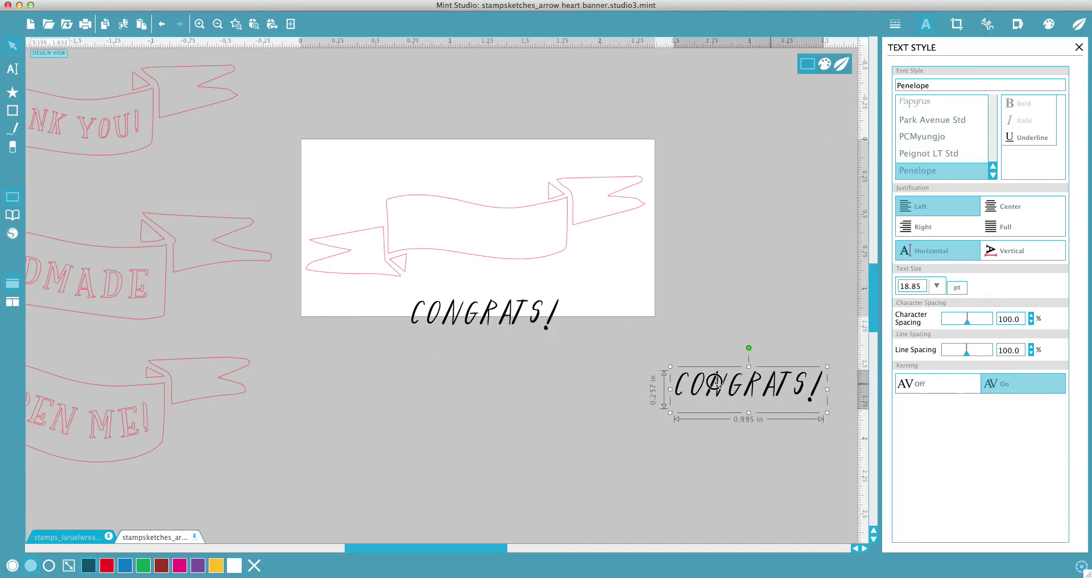
# Step: Try curving CONGRATS! around a circle, then delete it and its guide circle
pyautogui.click(548, 309)
pyautogui.click(987, 23)
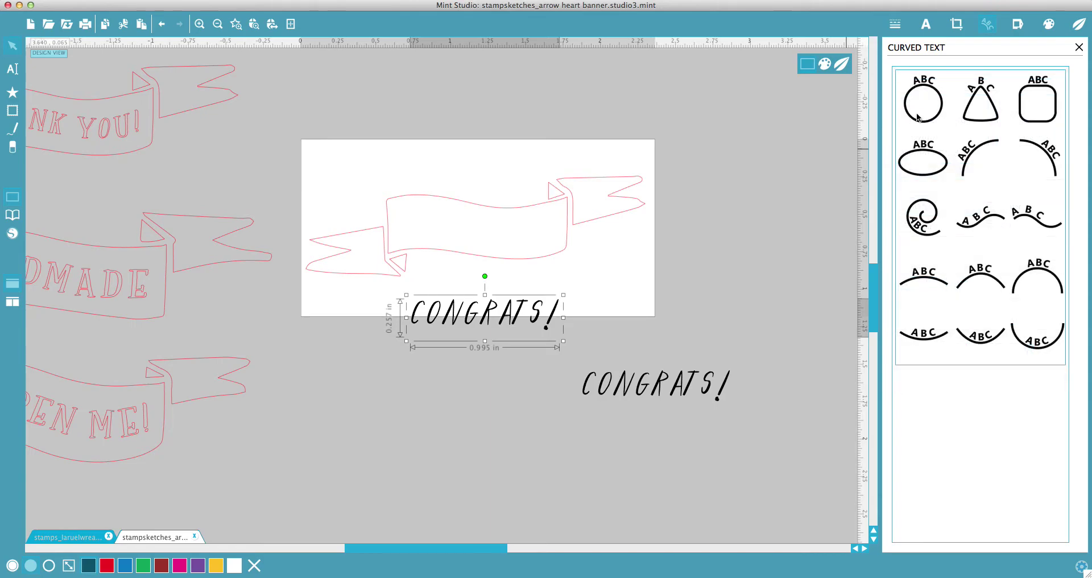
pyautogui.click(924, 121)
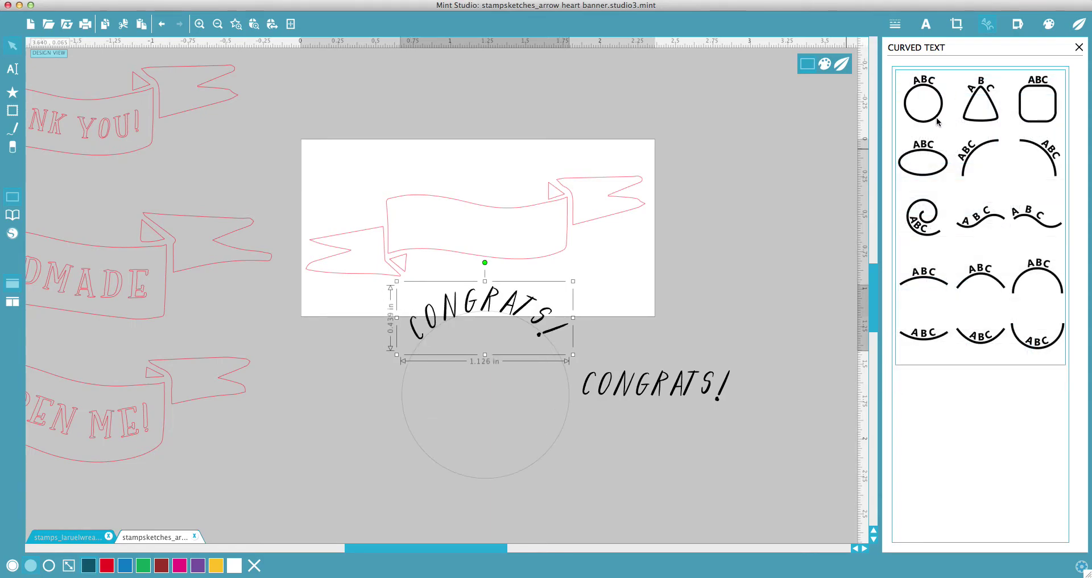
pyautogui.moveTo(521, 298); pyautogui.dragTo(413, 130)
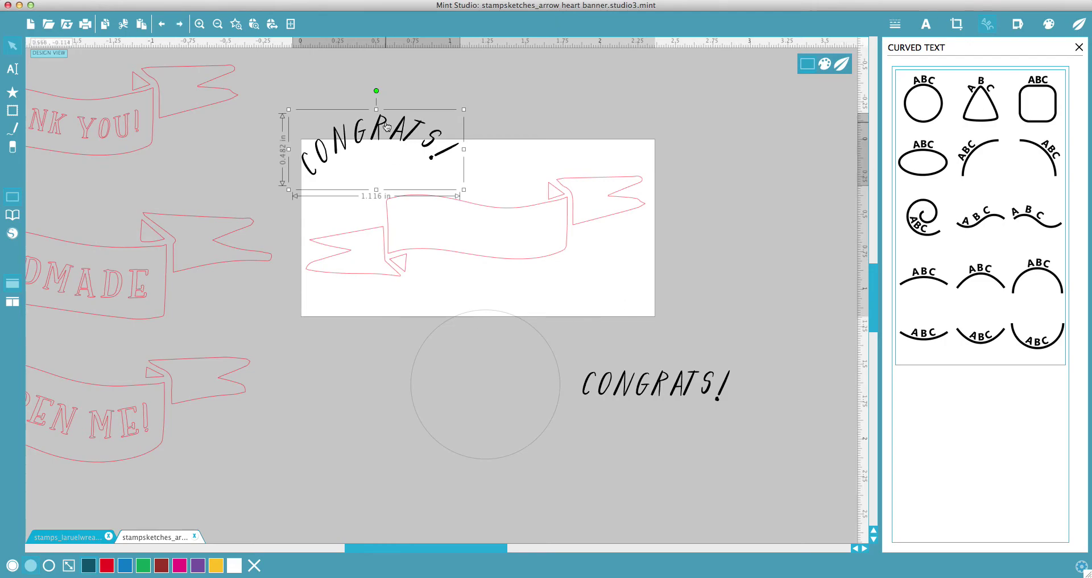
pyautogui.press('Delete')
pyautogui.click(461, 360)
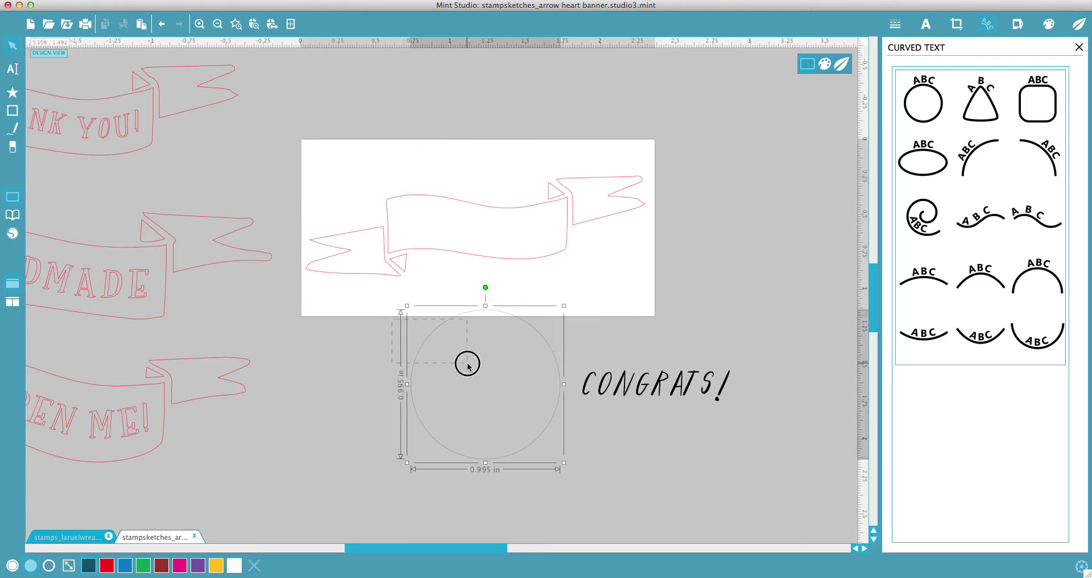
pyautogui.press('Delete')
# Step: Duplicate CONGRATS! and try arch, wave, ellipse-top and descending-arc curve presets on it
pyautogui.click(604, 383)
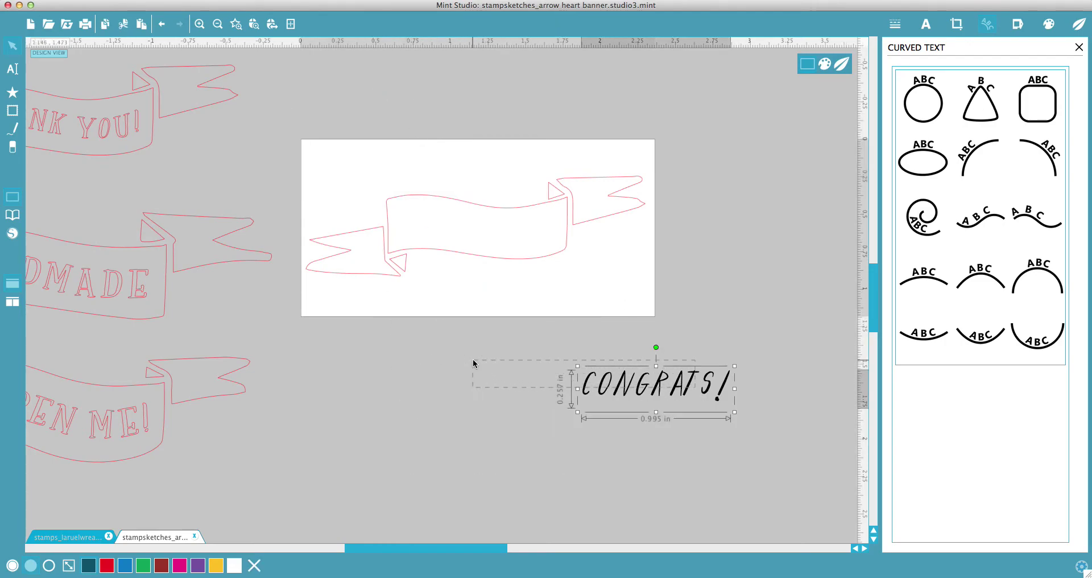
pyautogui.hotkey('ctrl', 'c')
pyautogui.hotkey('ctrl', 'v')
pyautogui.moveTo(515, 376); pyautogui.dragTo(436, 376)
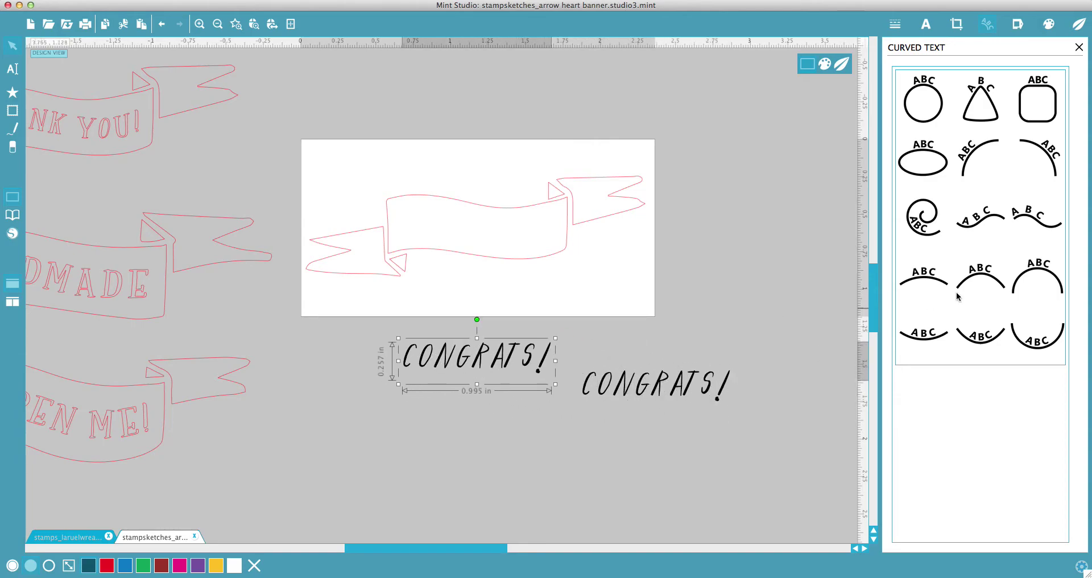
pyautogui.click(977, 275)
pyautogui.click(1031, 270)
pyautogui.click(978, 217)
pyautogui.click(1035, 217)
pyautogui.click(923, 163)
pyautogui.click(1032, 154)
pyautogui.click(1023, 232)
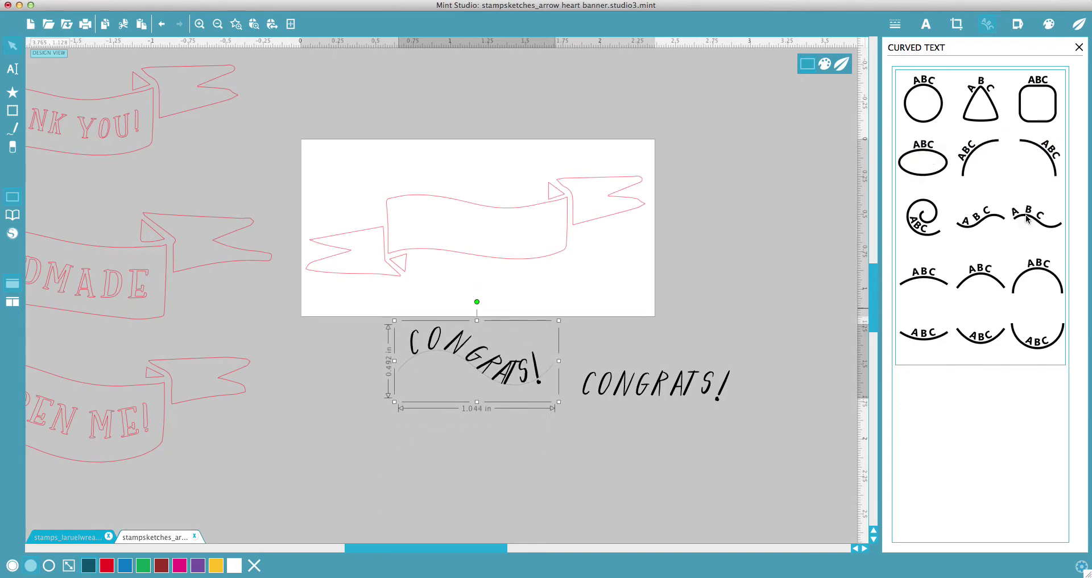
# Step: Delete the wave-curved copy and its path, then centre the straight CONGRATS! below the page
pyautogui.moveTo(528, 310); pyautogui.dragTo(498, 396)
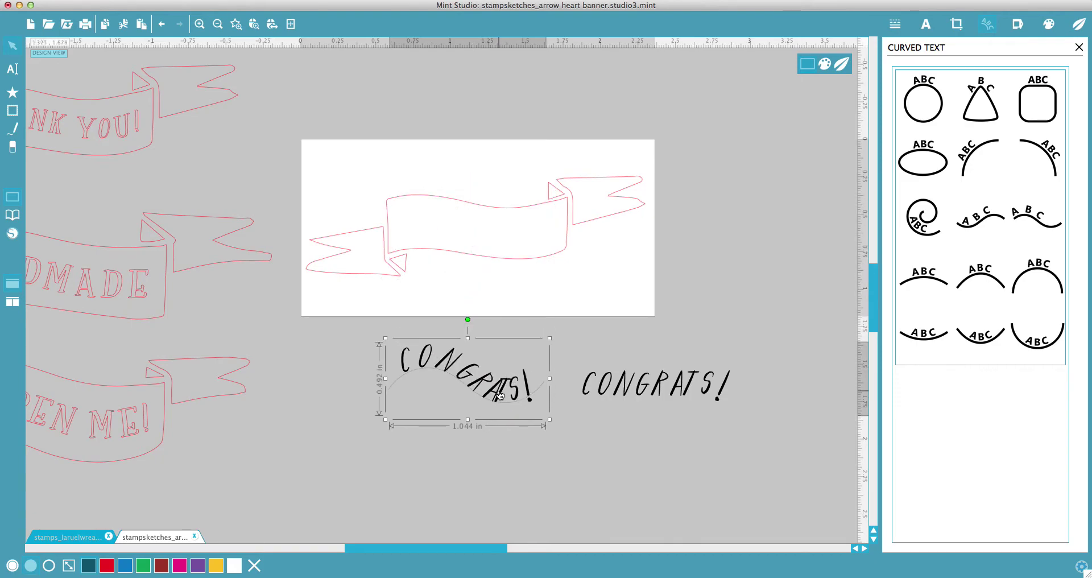
pyautogui.press('Delete')
pyautogui.click(497, 422)
pyautogui.press('Delete')
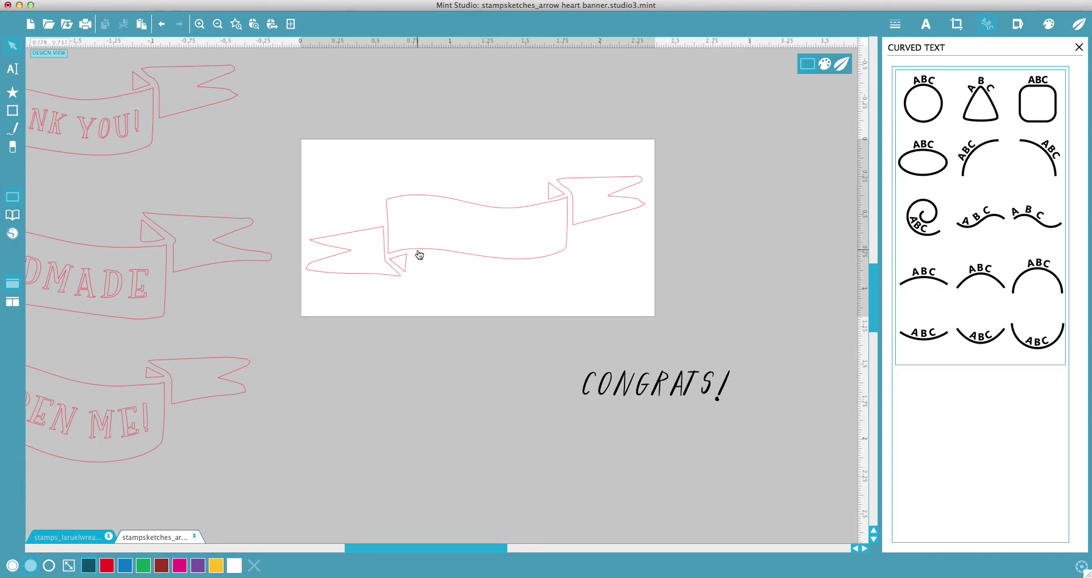
pyautogui.click(621, 389)
pyautogui.moveTo(649, 390); pyautogui.dragTo(473, 368)
pyautogui.click(720, 348)
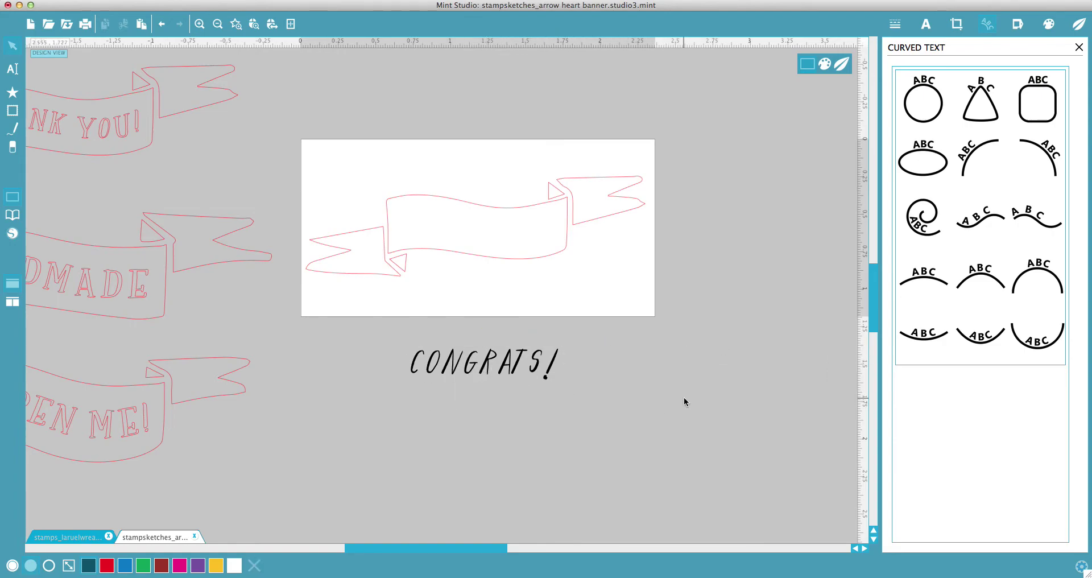
# Step: Lift the CONGRATS! text up into the blank ribbon banner, about 1.030 in wide
pyautogui.click(507, 369)
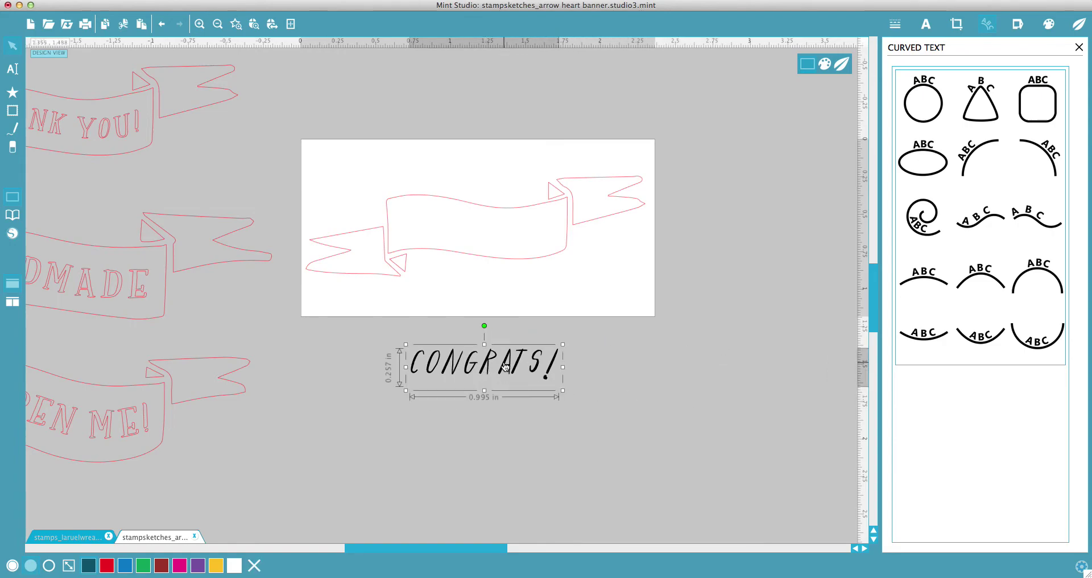
pyautogui.doubleClick(445, 370)
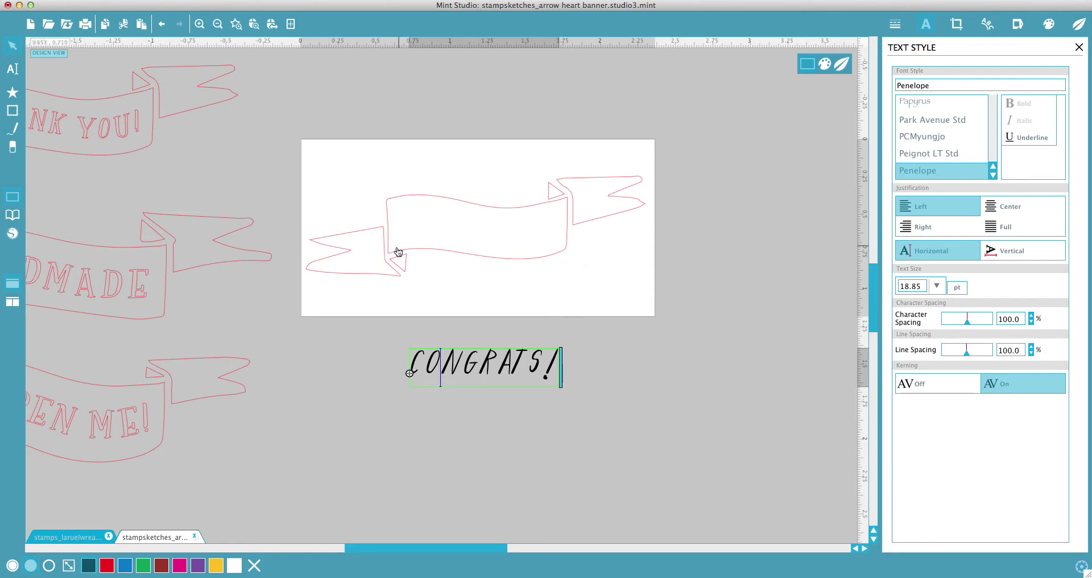
pyautogui.moveTo(409, 373); pyautogui.dragTo(404, 248)
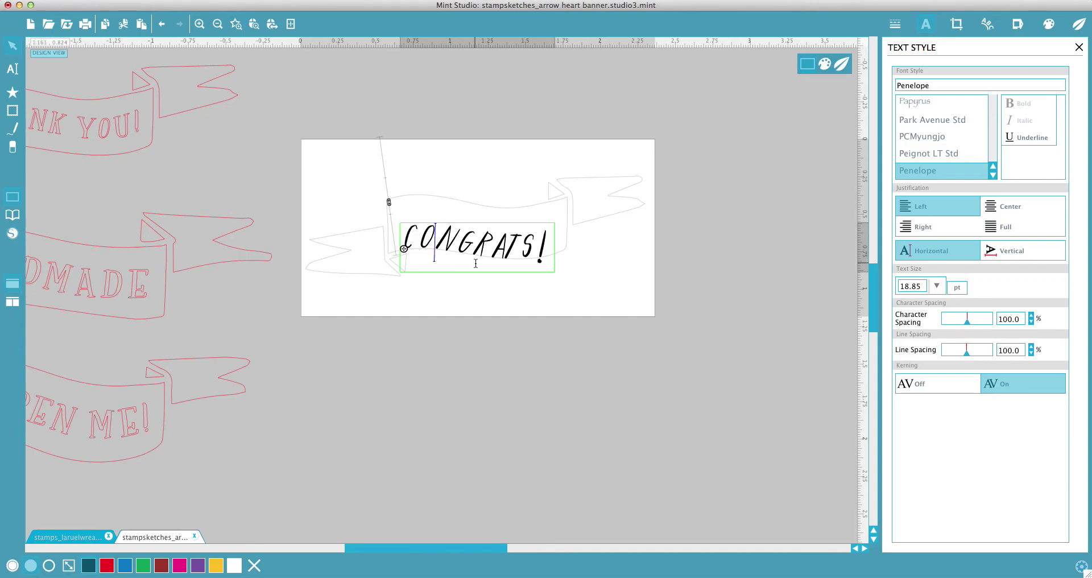
pyautogui.click(526, 359)
pyautogui.click(524, 260)
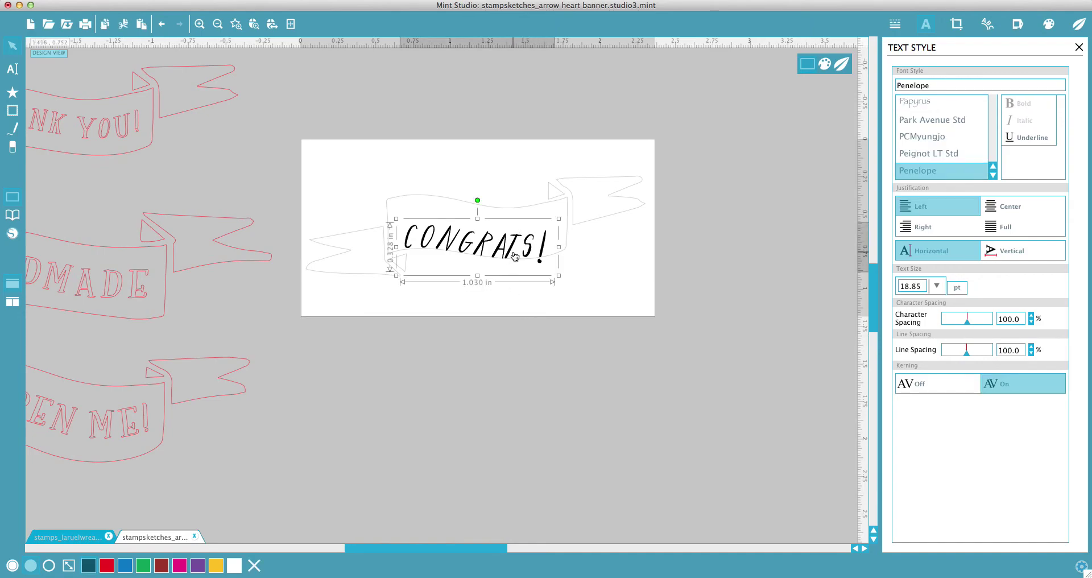
# Step: Convert CONGRATS! to outlines and move the lettering up into the banner
pyautogui.rightClick(515, 250)
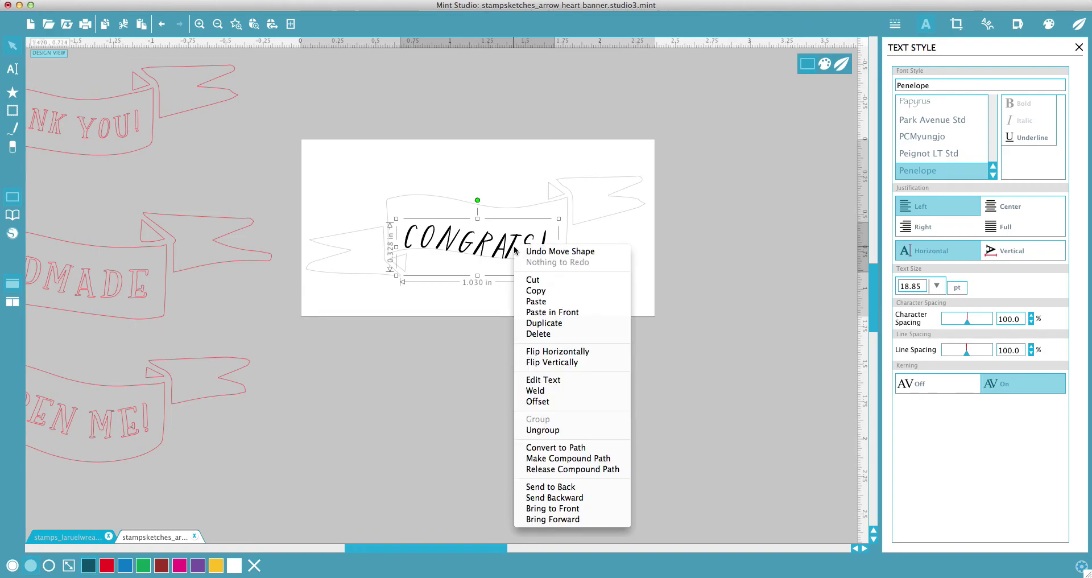
pyautogui.click(589, 449)
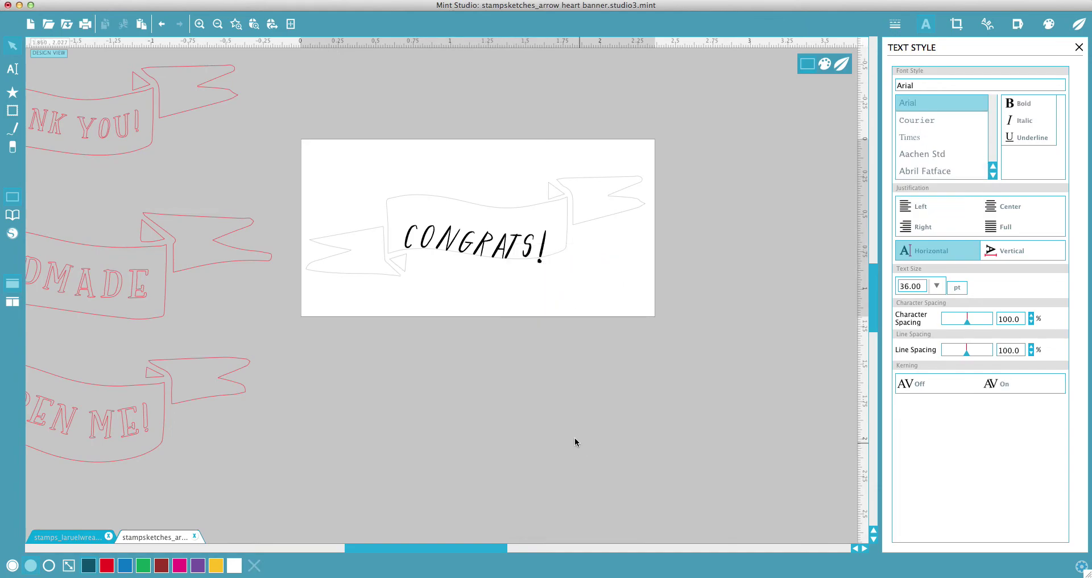
pyautogui.moveTo(488, 239)
pyautogui.mouseDown()
pyautogui.moveTo(446, 232)
pyautogui.moveTo(501, 232)
pyautogui.mouseUp()
pyautogui.click(497, 317)
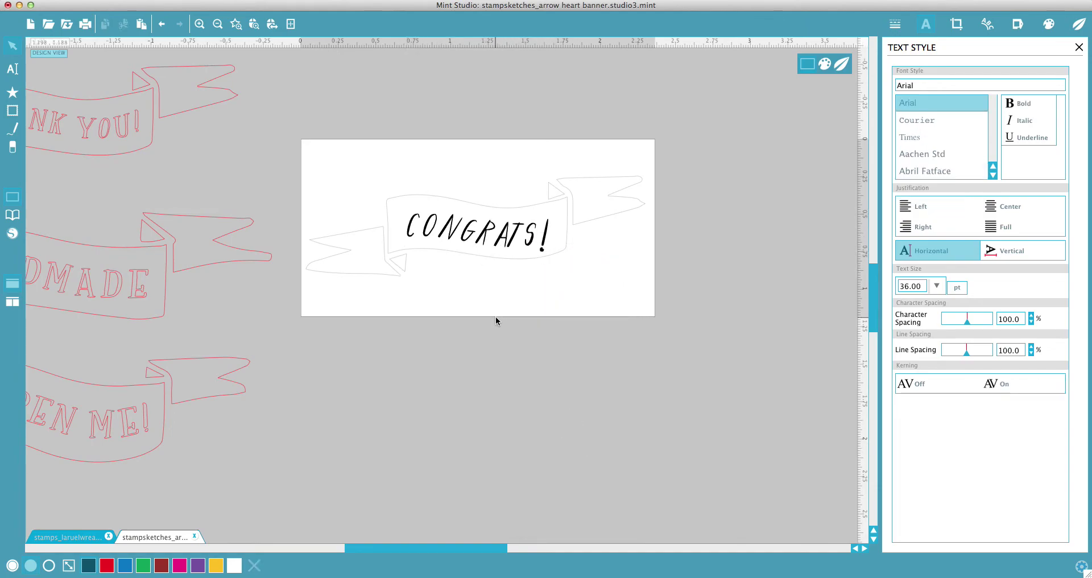
pyautogui.click(515, 243)
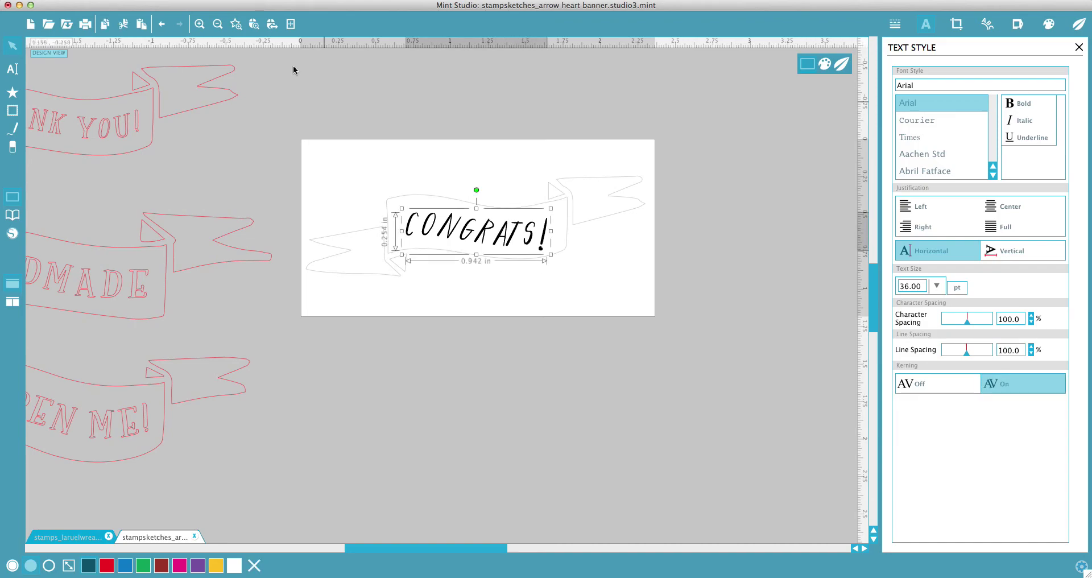
# Step: Zoom in and ungroup the CONGRATS! lettering into separate letters
pyautogui.click(200, 25)
pyautogui.scroll(3, 512, 178)
pyautogui.hscroll(2, 512, 178)
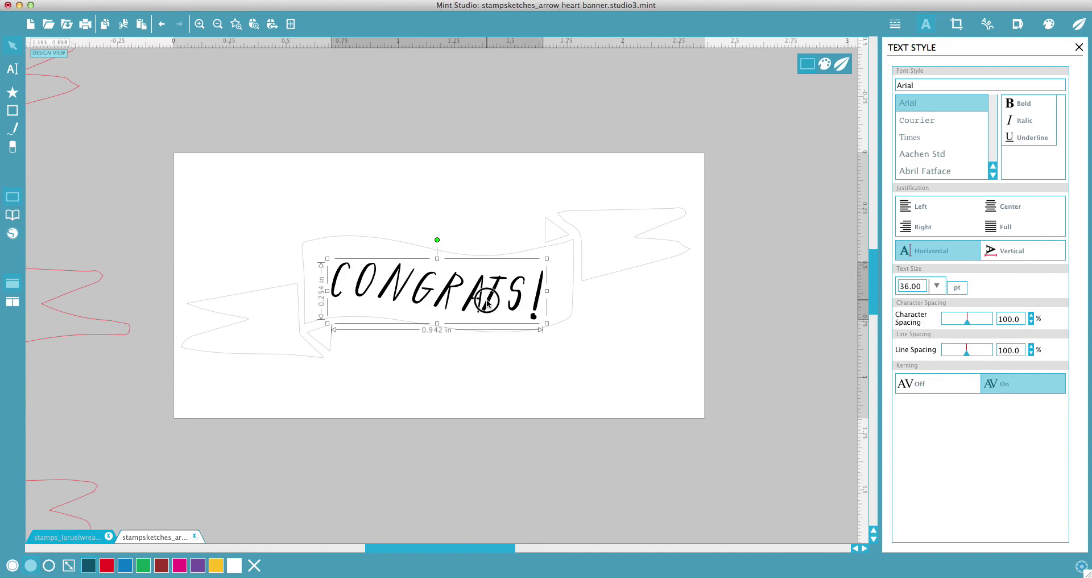
pyautogui.rightClick(488, 305)
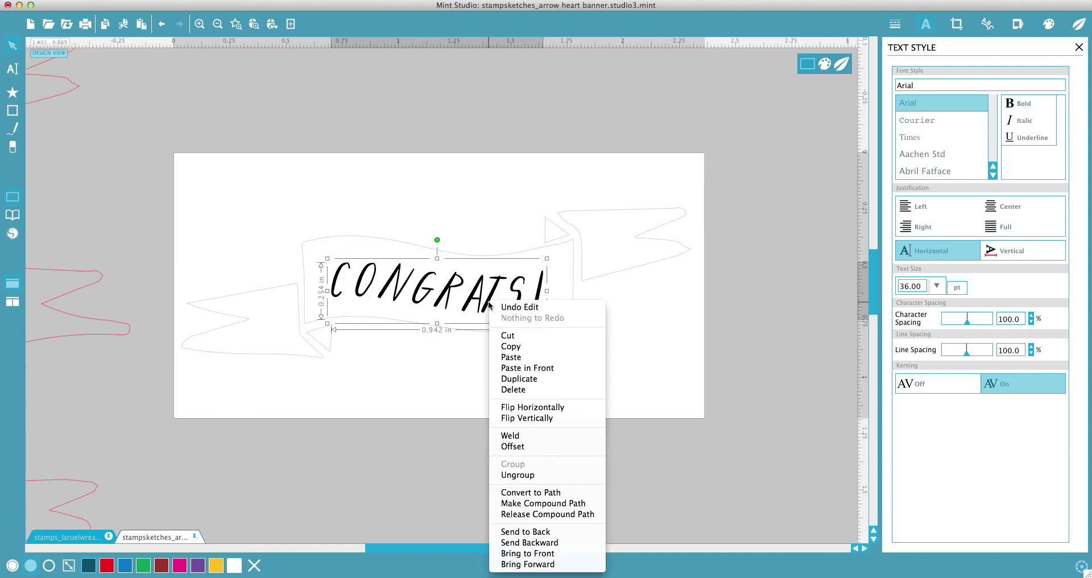
pyautogui.click(432, 373)
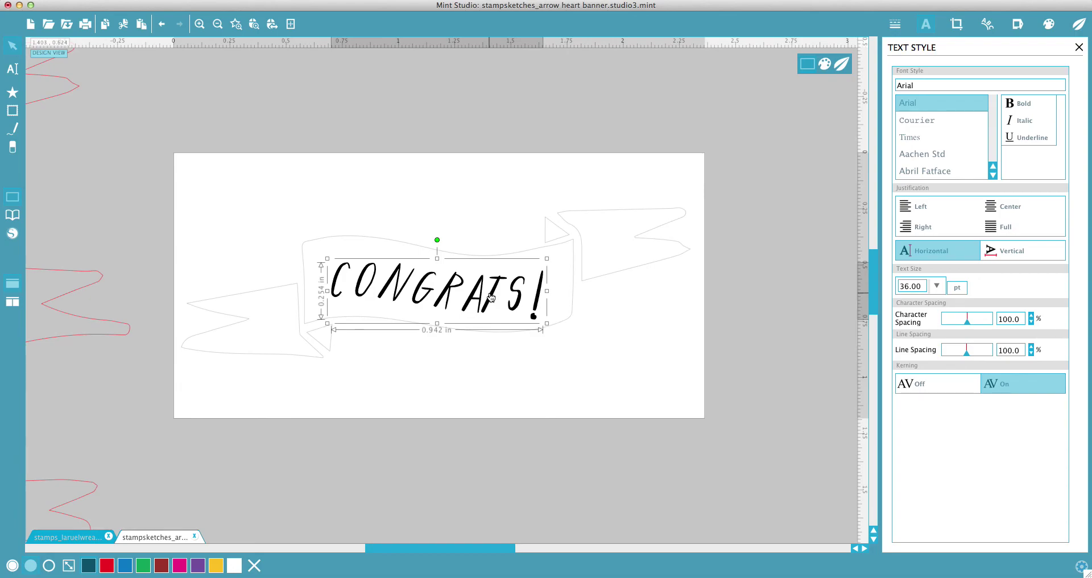
pyautogui.rightClick(491, 297)
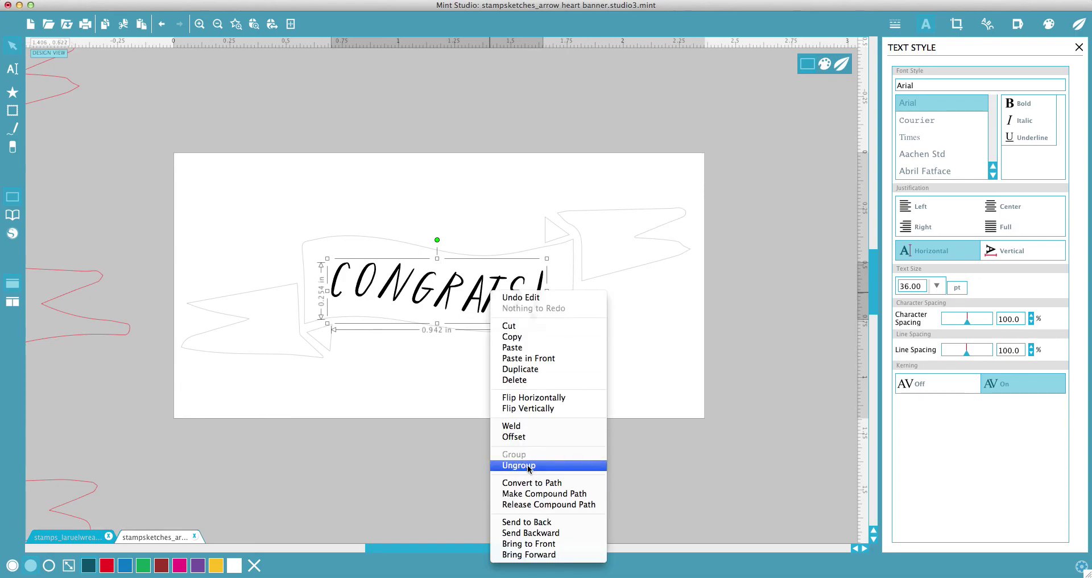
pyautogui.click(528, 466)
pyautogui.click(587, 430)
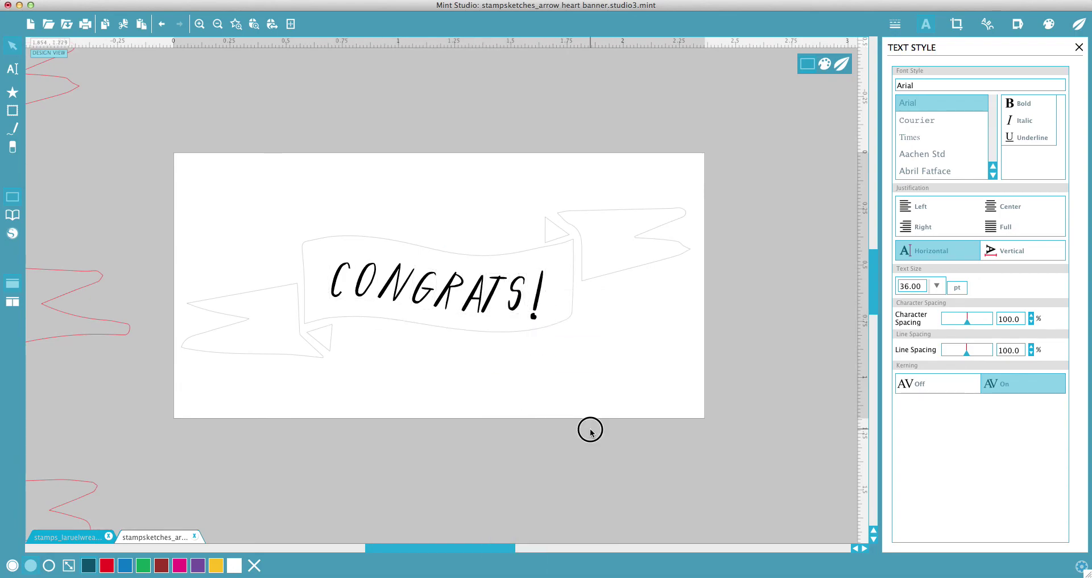
# Step: Shrink the exclamation mark slightly
pyautogui.click(495, 298)
pyautogui.click(463, 298)
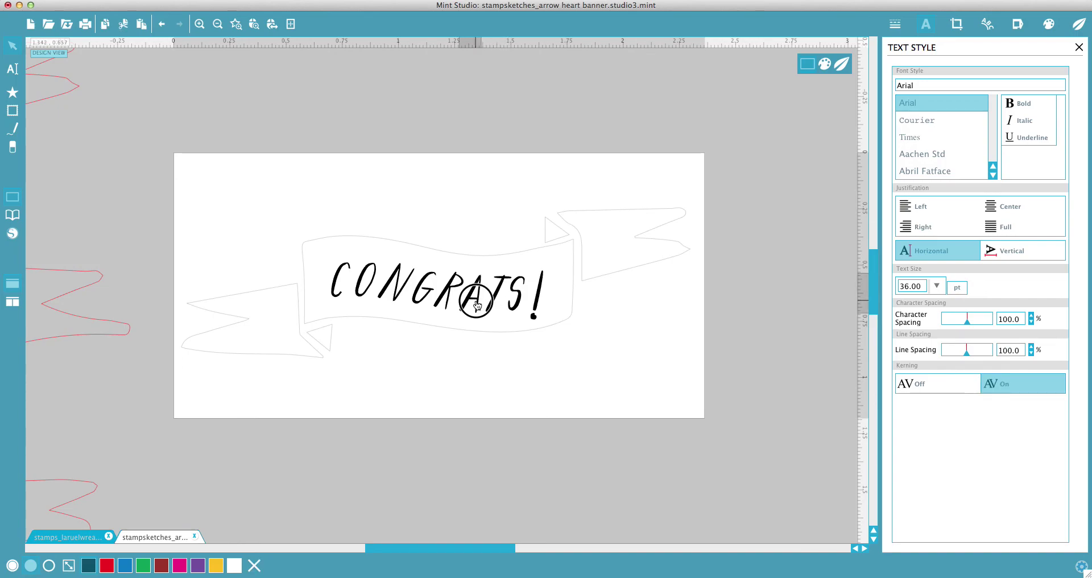
pyautogui.click(490, 305)
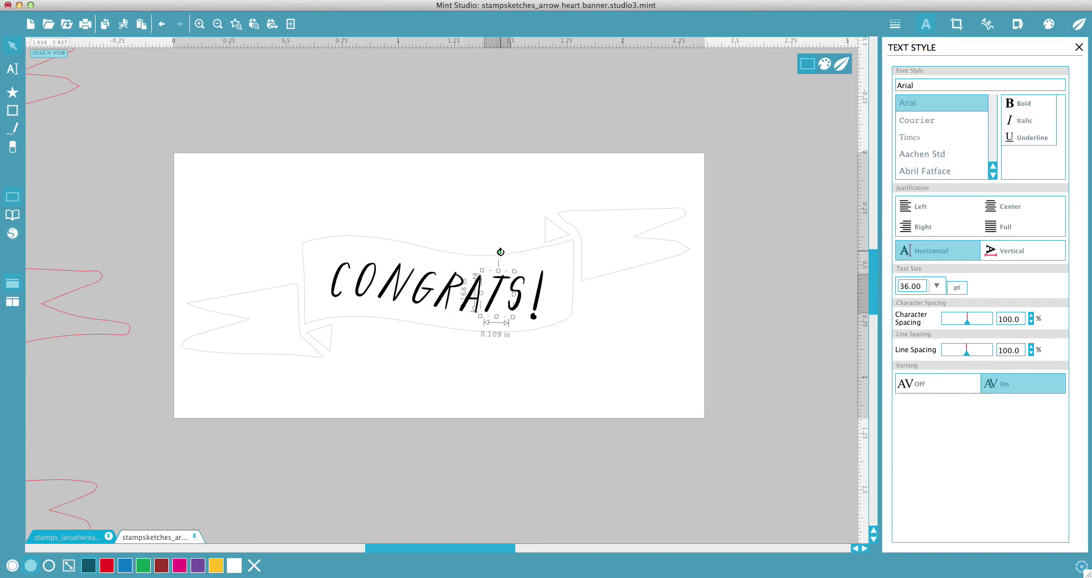
pyautogui.click(537, 297)
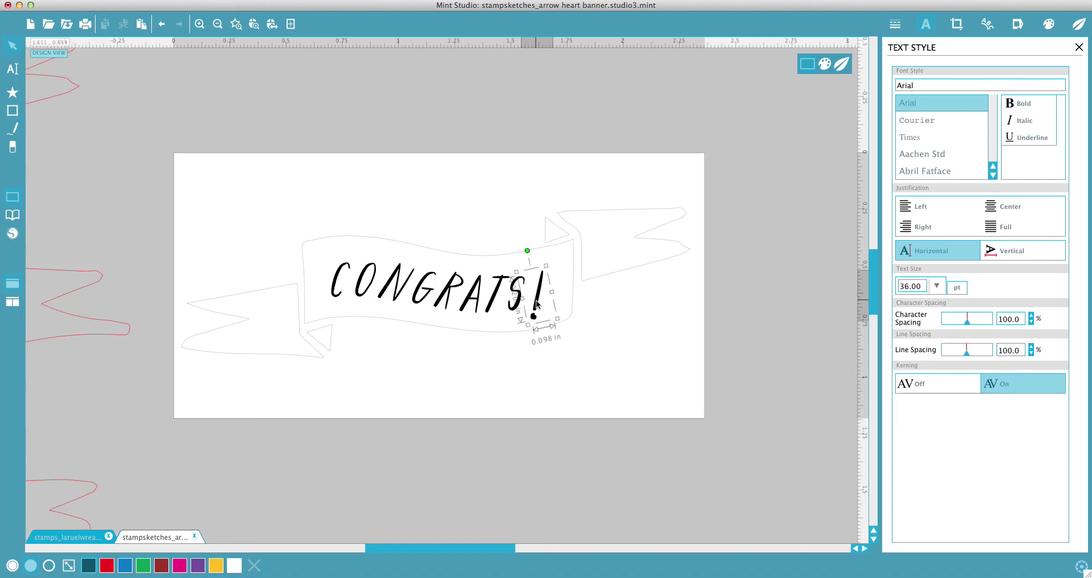
pyautogui.moveTo(560, 326); pyautogui.dragTo(539, 300)
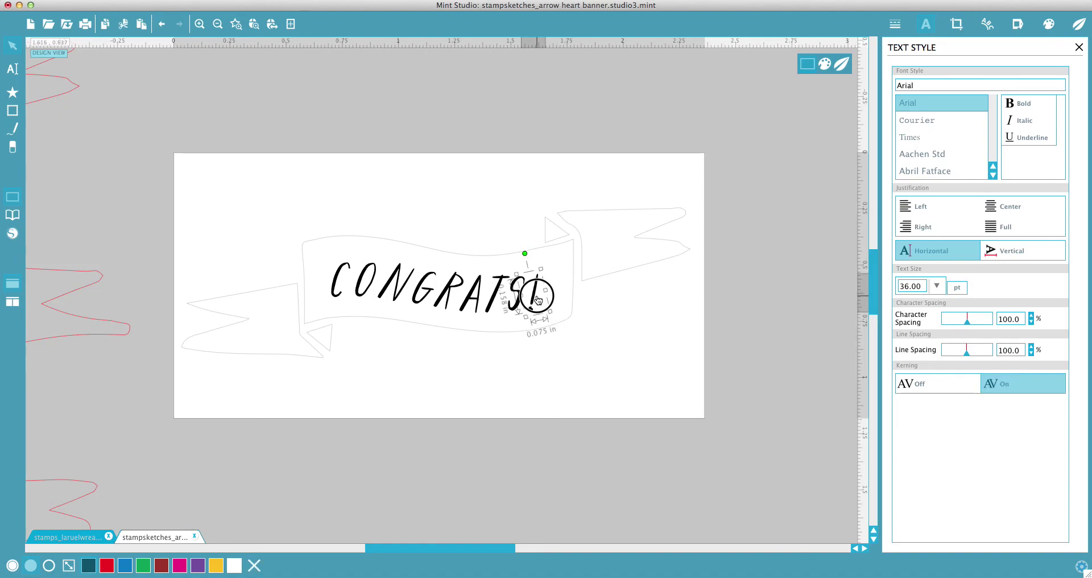
pyautogui.click(582, 392)
# Step: Group all the CONGRATS! letters back into one object
pyautogui.moveTo(317, 265); pyautogui.dragTo(537, 300)
pyautogui.rightClick(533, 296)
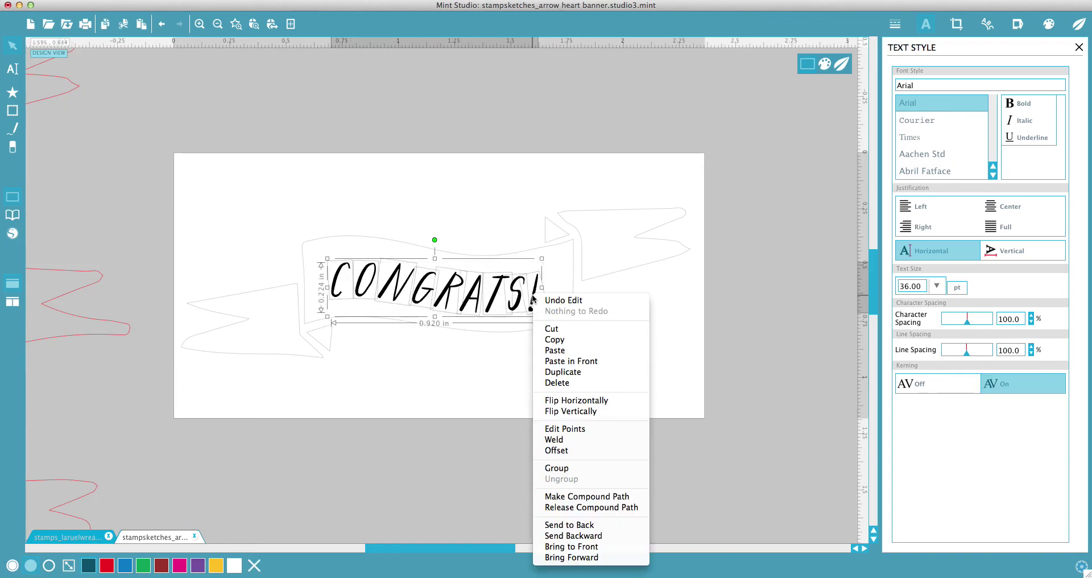
pyautogui.click(568, 468)
pyautogui.click(409, 456)
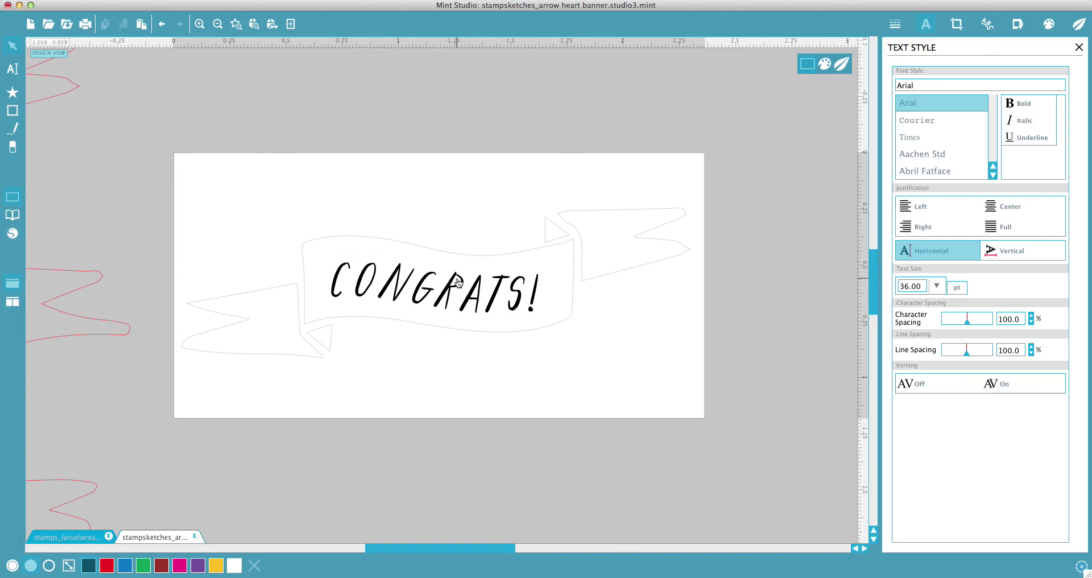
# Step: Combine the banner and CONGRATS! lettering into one compound path
pyautogui.click(218, 24)
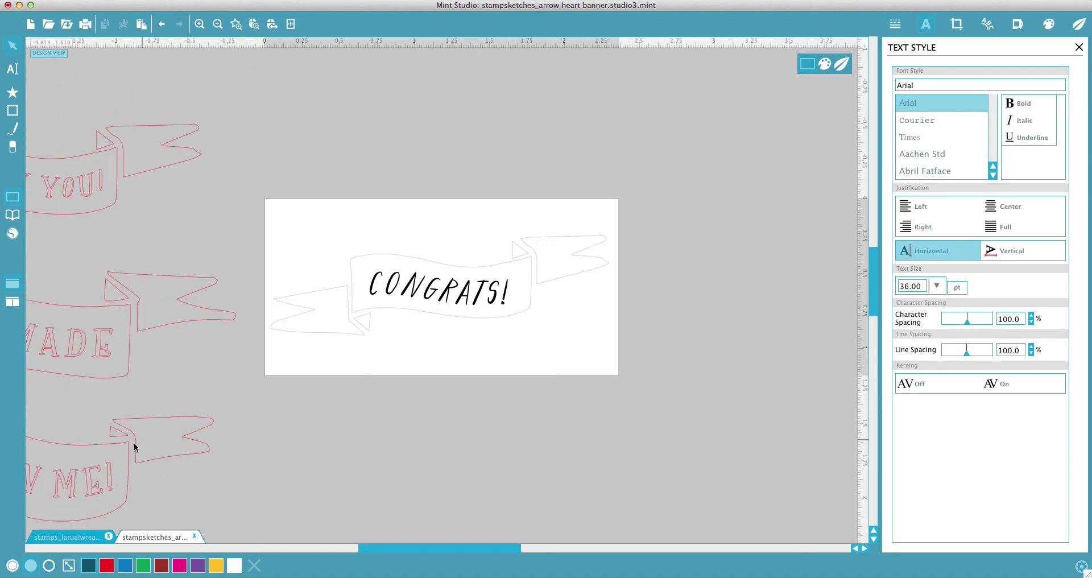
pyautogui.click(70, 537)
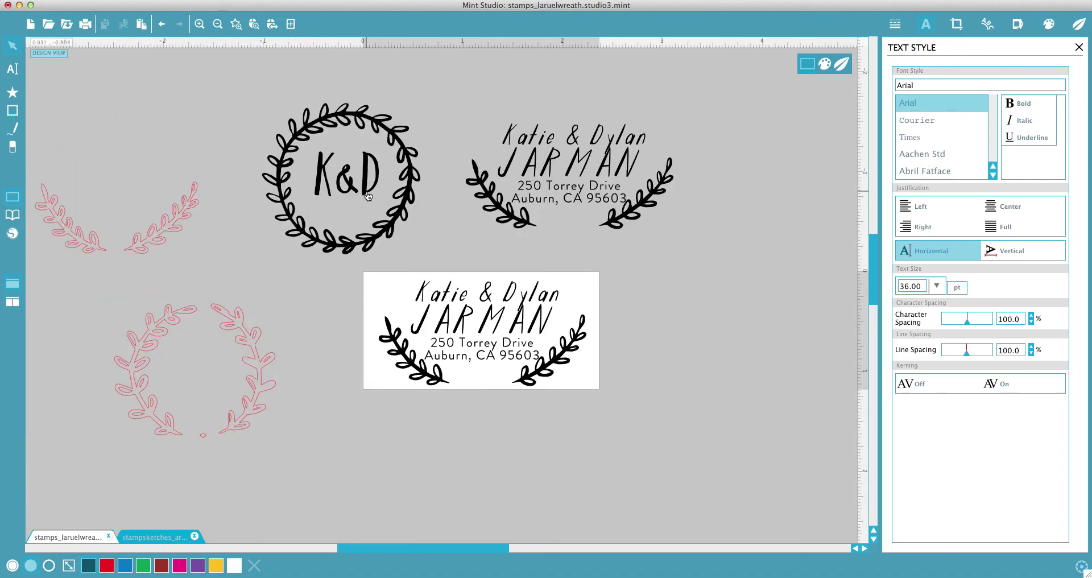
pyautogui.click(145, 539)
pyautogui.moveTo(641, 439); pyautogui.dragTo(369, 227)
pyautogui.rightClick(452, 293)
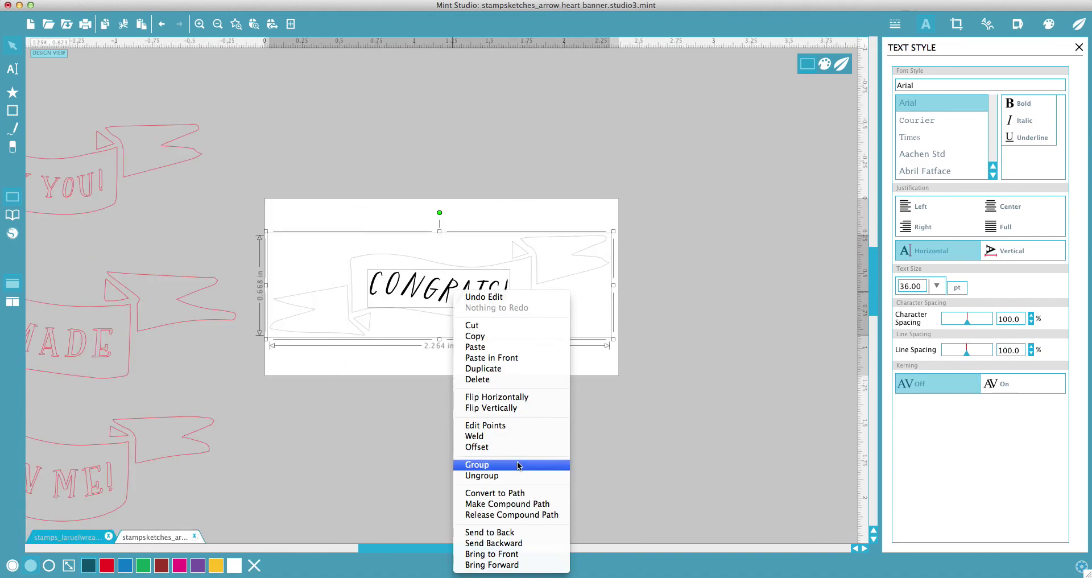
pyautogui.click(519, 504)
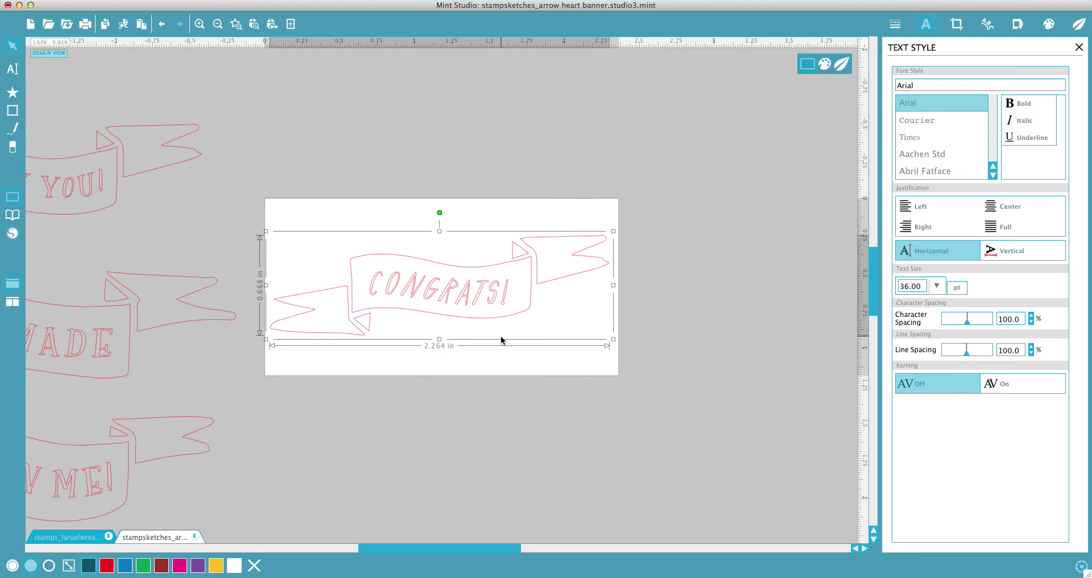
# Step: Fill the combined banner solid black and nudge it slightly into place
pyautogui.click(31, 567)
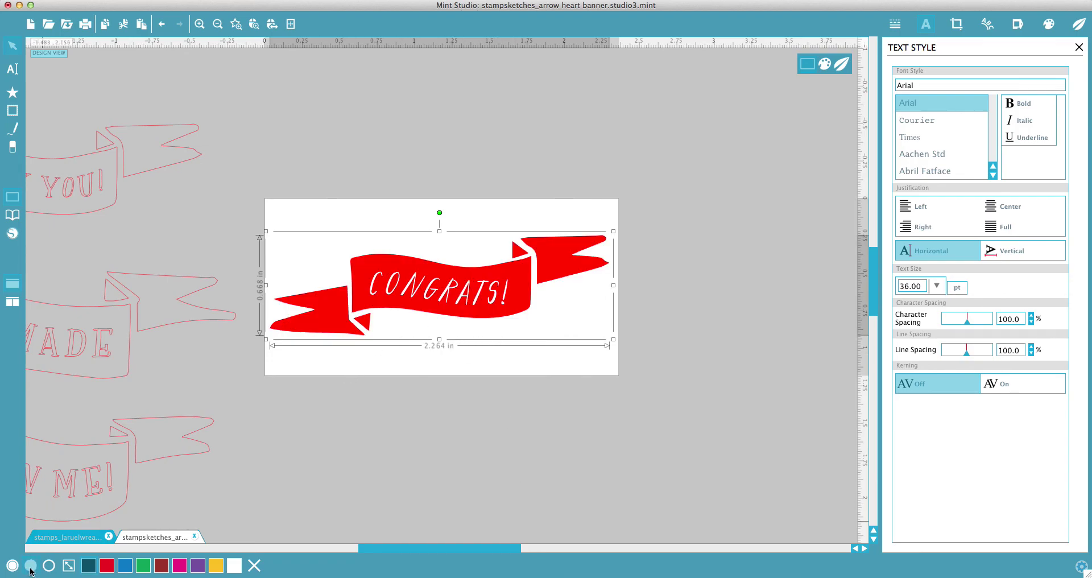
pyautogui.click(88, 566)
pyautogui.click(463, 431)
pyautogui.click(543, 364)
pyautogui.click(543, 363)
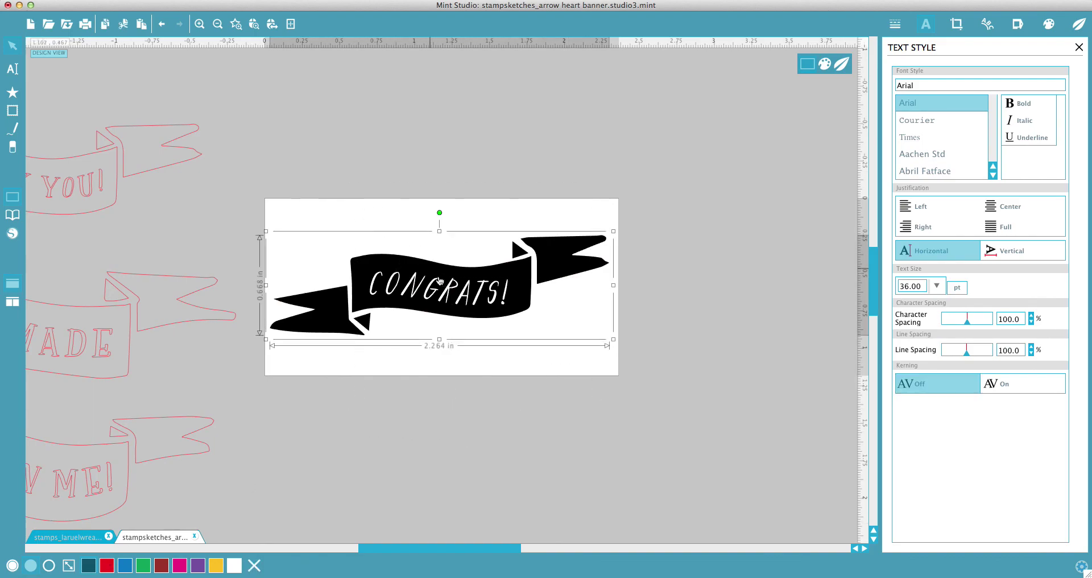
pyautogui.moveTo(502, 370); pyautogui.dragTo(504, 368)
pyautogui.click(499, 367)
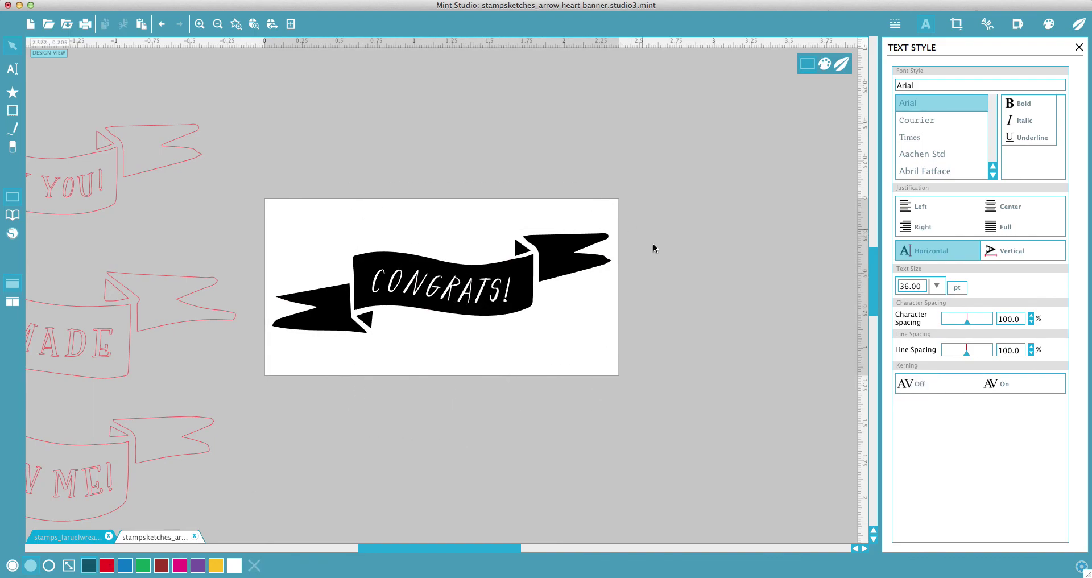
pyautogui.click(218, 24)
# Step: Preview the final stamp sheet, then flip between the banner and wreath documents
pyautogui.click(846, 67)
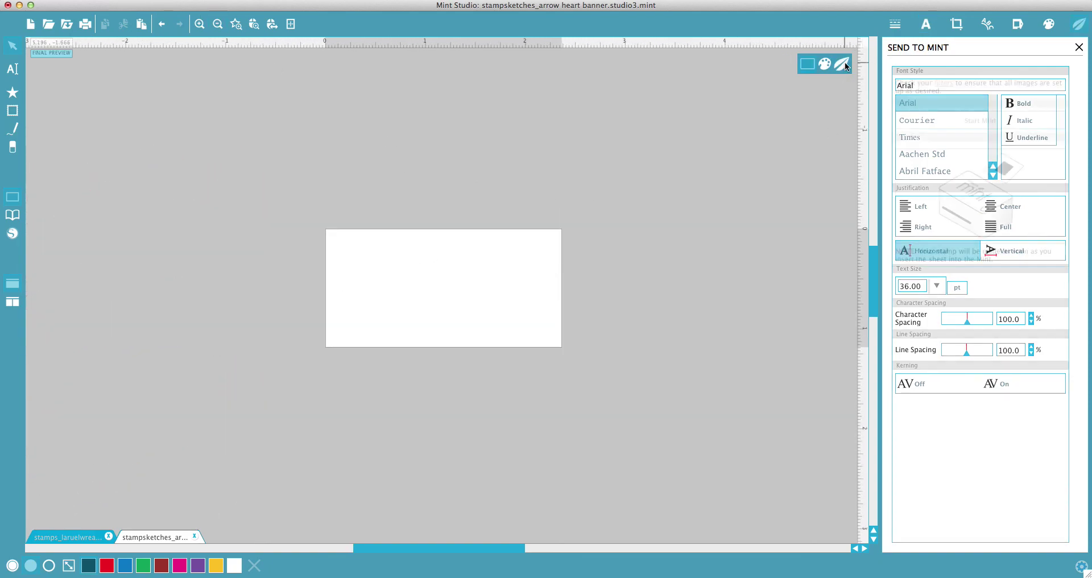
pyautogui.click(804, 64)
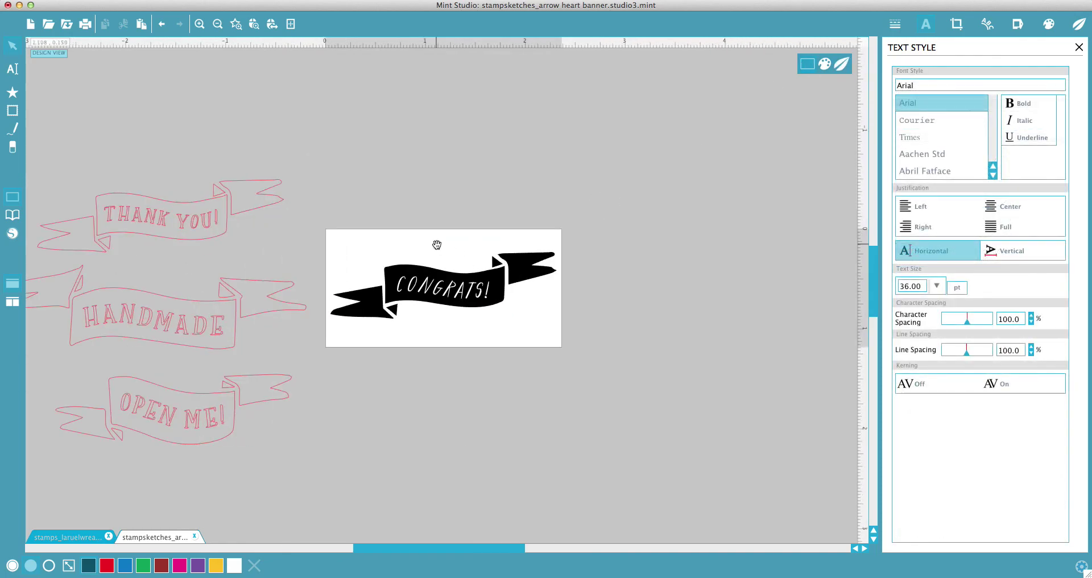
pyautogui.click(85, 537)
pyautogui.click(157, 537)
pyautogui.click(73, 537)
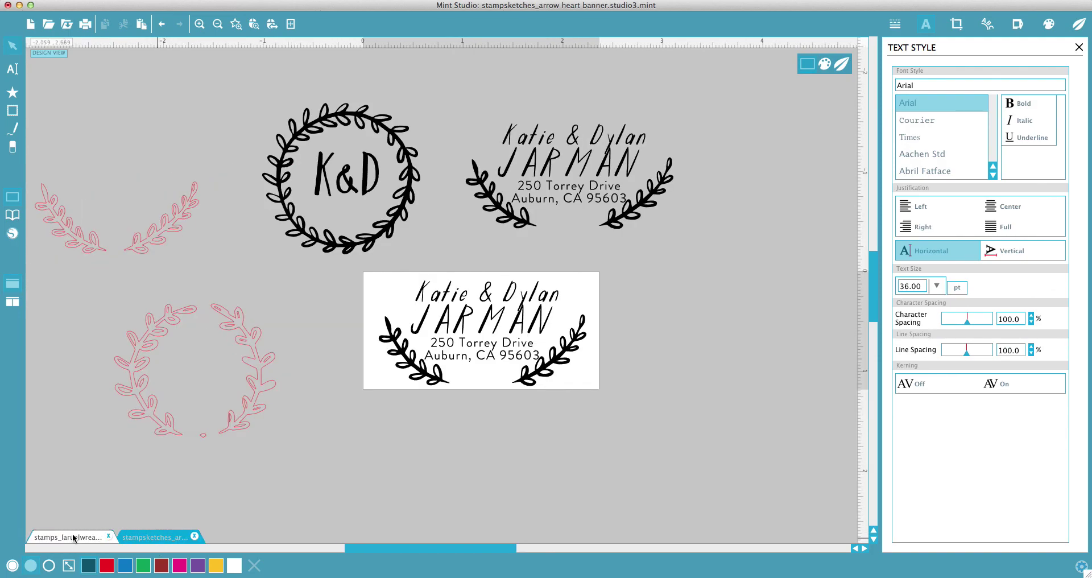
pyautogui.click(161, 536)
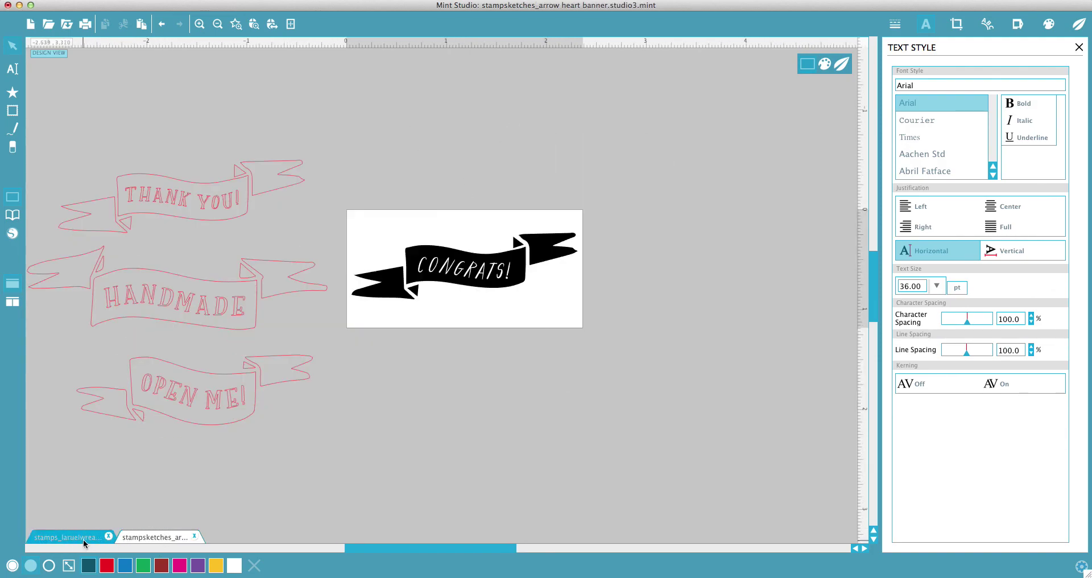
pyautogui.click(83, 538)
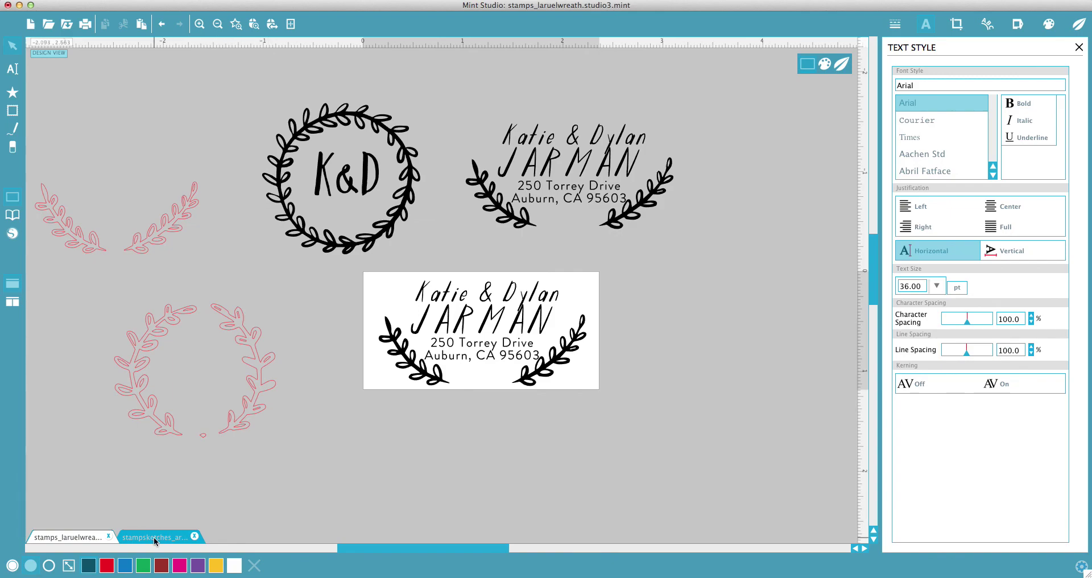
pyautogui.click(159, 538)
pyautogui.click(63, 538)
# Step: Shrink the K&D wreath to about 1.344 in wide and reposition it
pyautogui.moveTo(288, 164); pyautogui.dragTo(318, 159)
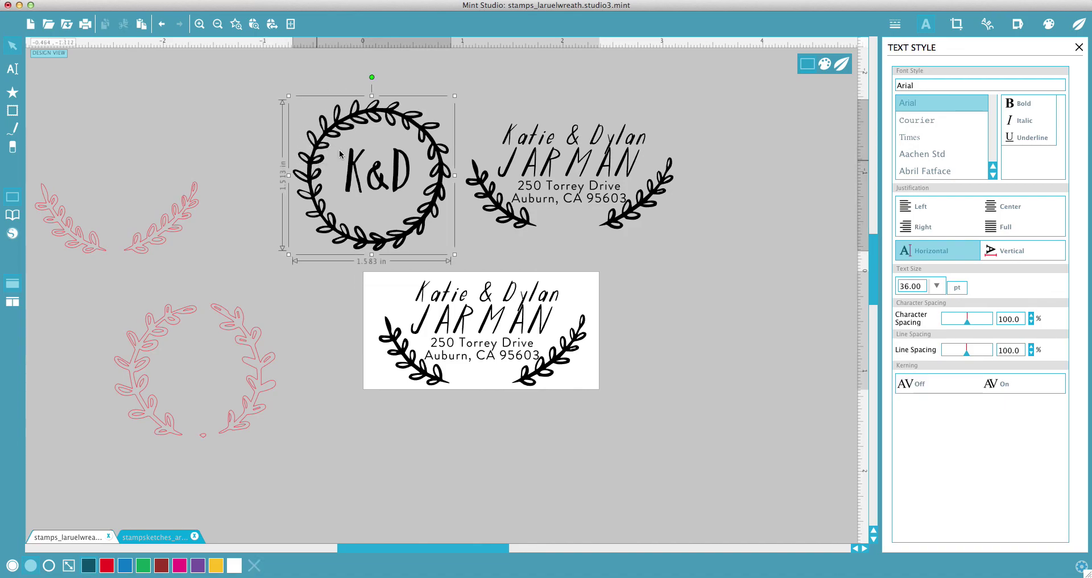
pyautogui.moveTo(456, 97); pyautogui.dragTo(446, 100)
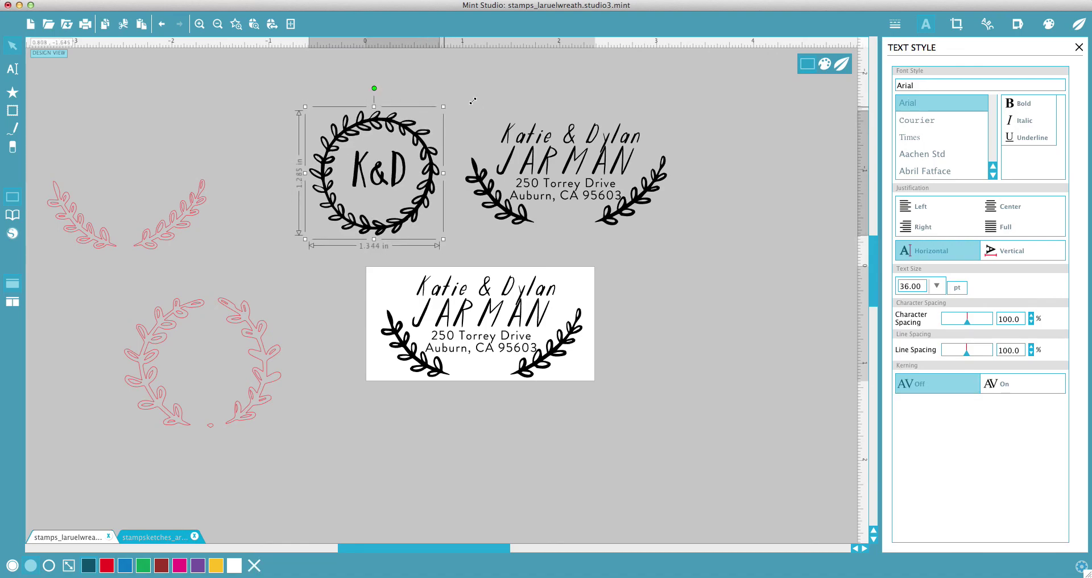
pyautogui.moveTo(429, 154); pyautogui.dragTo(434, 146)
pyautogui.click(454, 239)
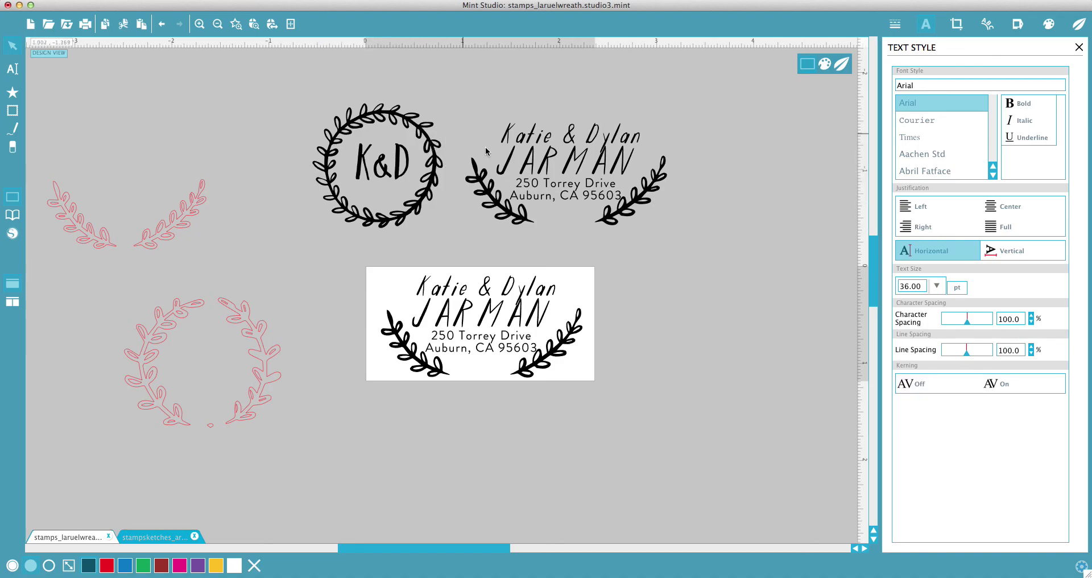
pyautogui.hscroll(2, 580, 217)
pyautogui.scroll(1, 580, 217)
pyautogui.hscroll(1, 580, 217)
pyautogui.scroll(1, 580, 217)
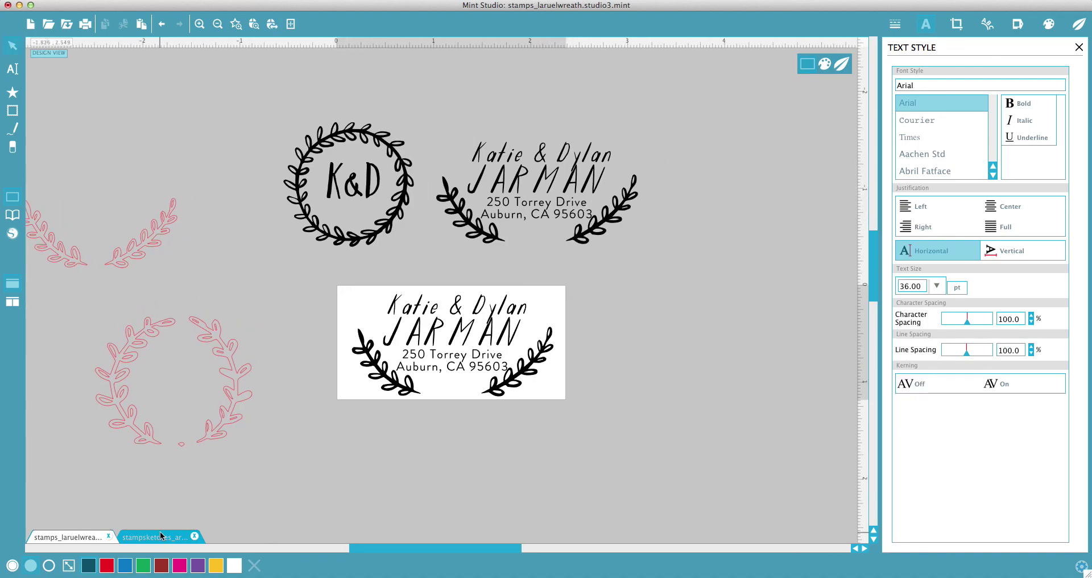
pyautogui.click(161, 535)
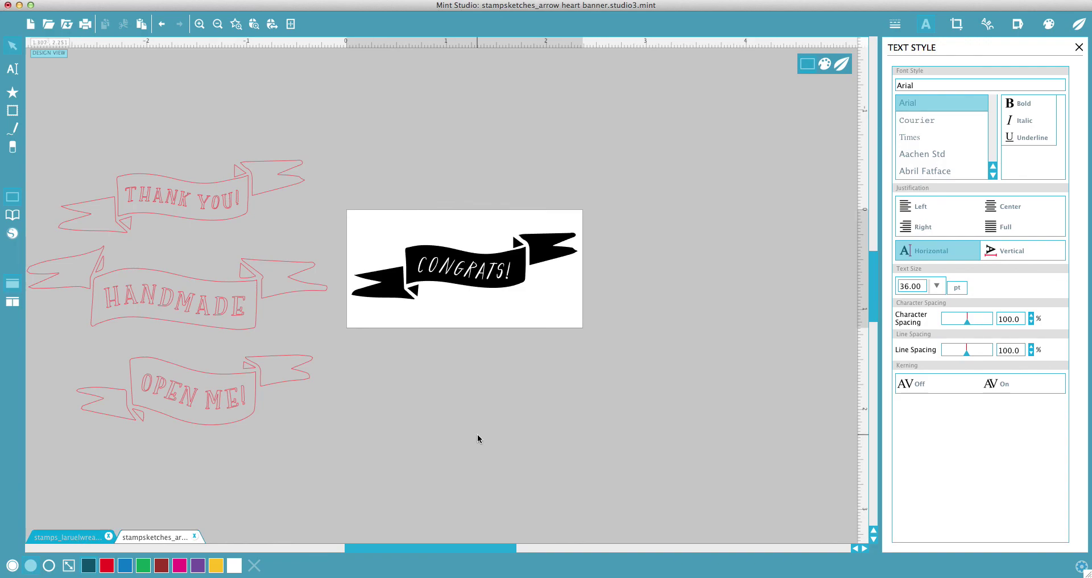